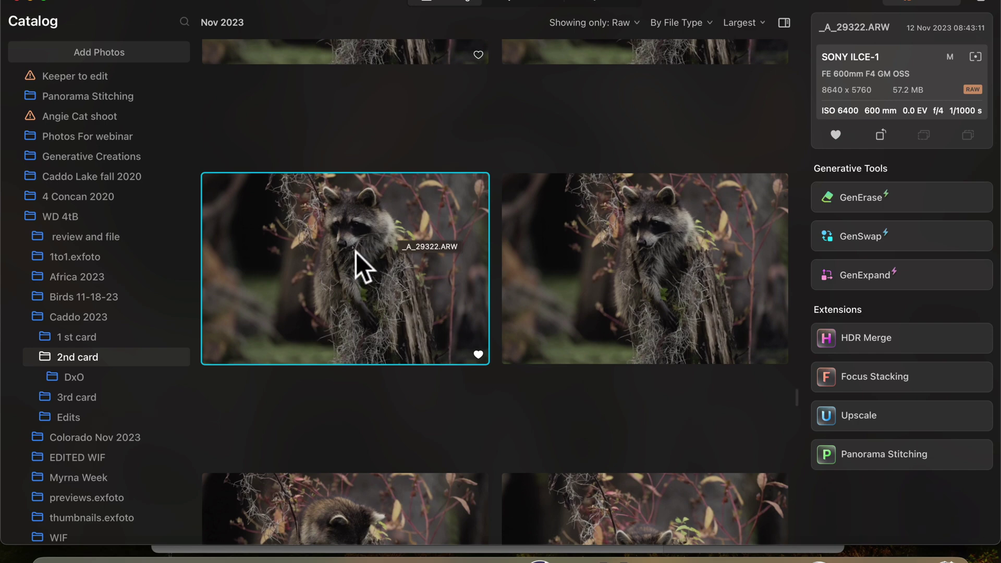
Step: Right-click the _A_29322.ARW raccoon thumbnail in the 2nd card folder
right_click(355, 252)
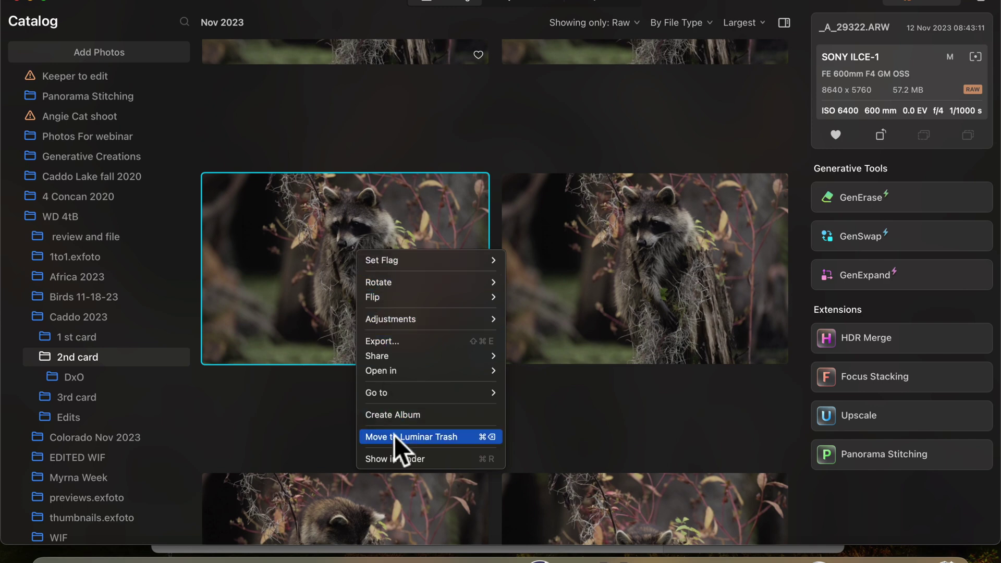
Step: Reveal _A_29322.ARW in Finder and open it with DxO PureRAW 3
left_click(392, 452)
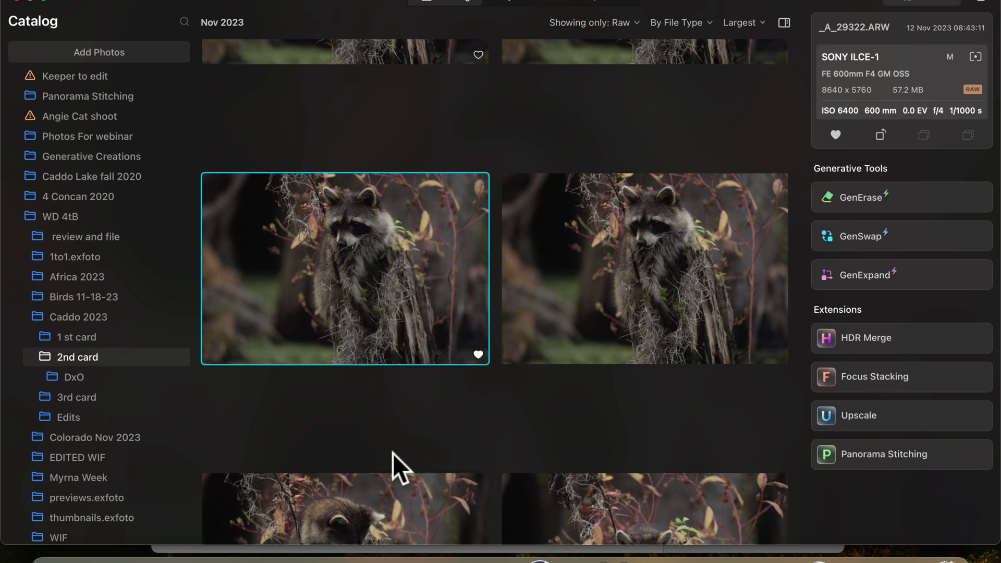
scroll(567, 230, "down", 4)
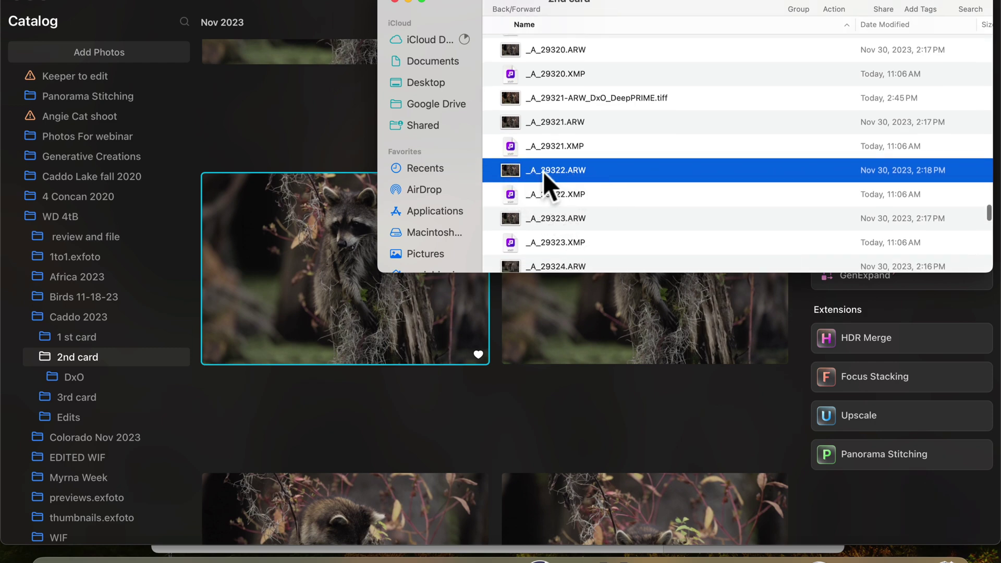
right_click(542, 171)
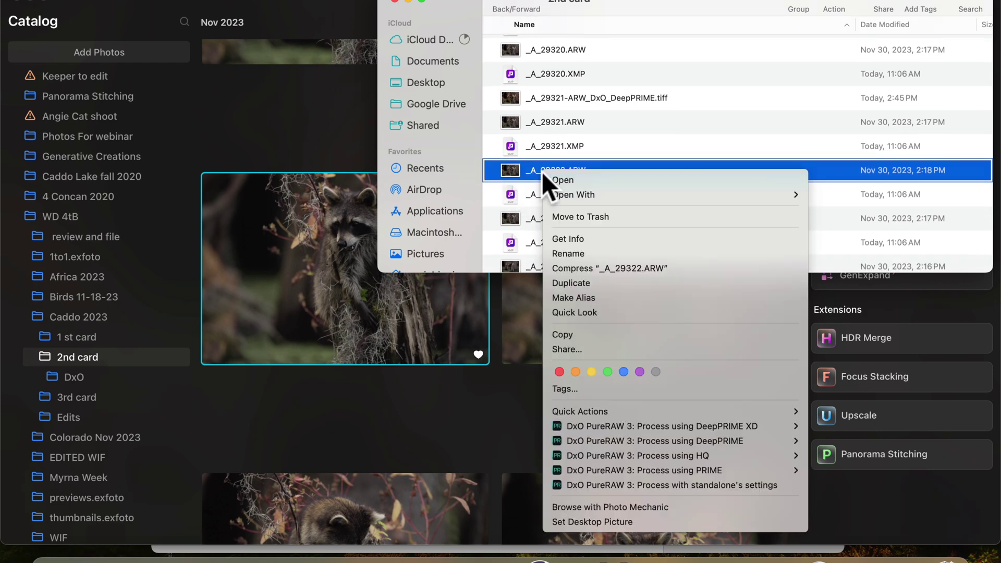
mouse_move(571, 202)
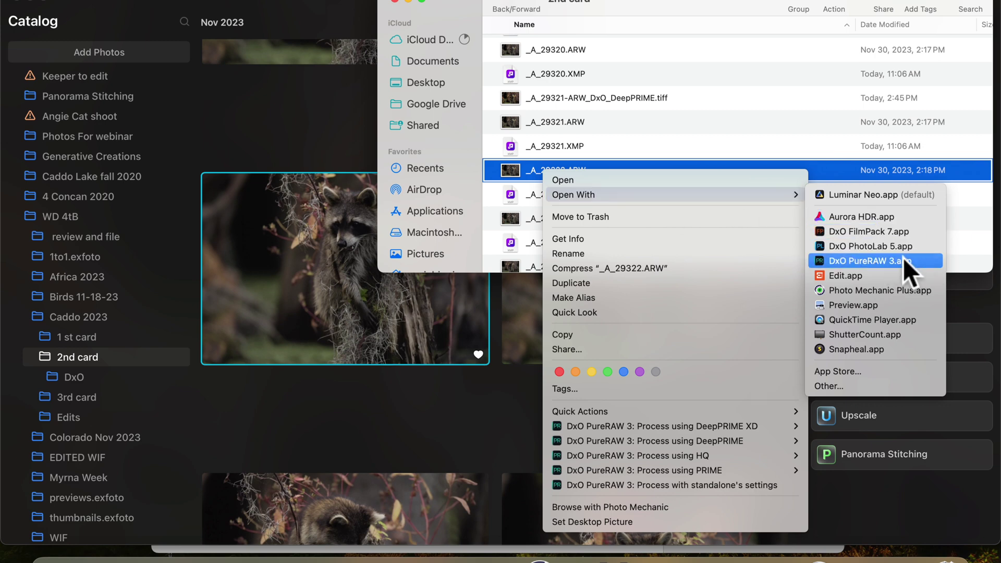
left_click(867, 261)
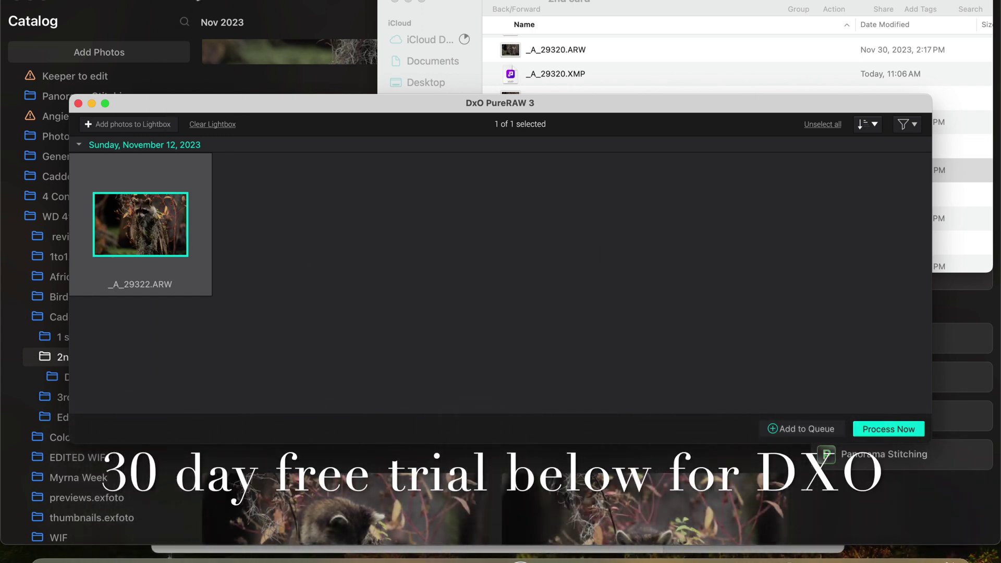
Step: Dismiss the DxO Optics Modules prompt and bring up the raccoon raw's processing settings
mouse_move(195, 1)
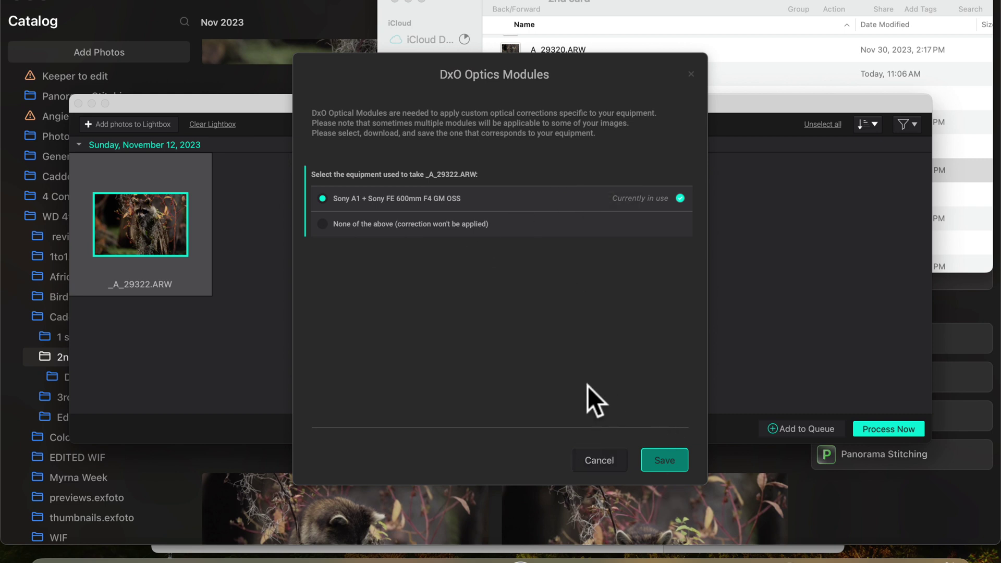
left_click(599, 460)
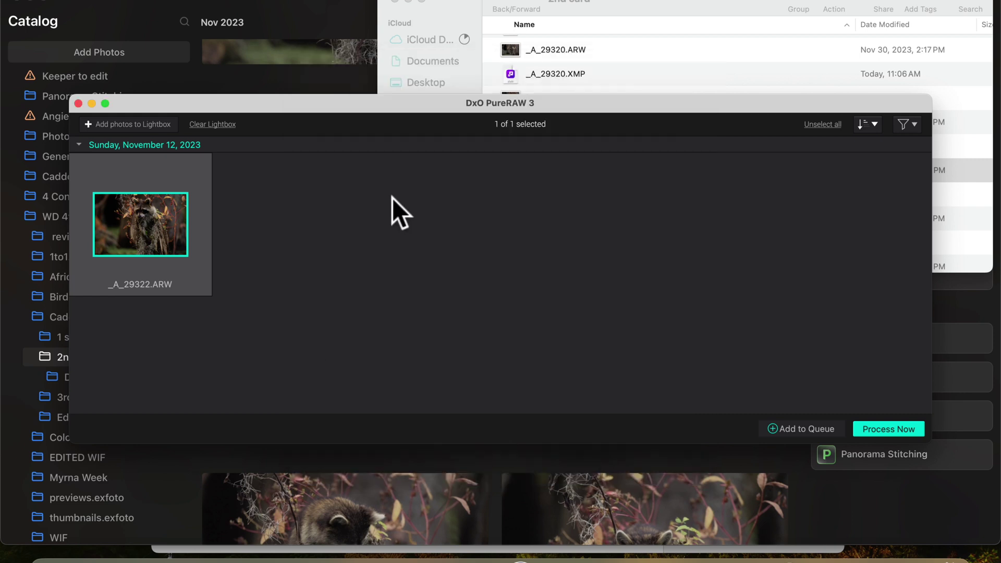
left_click(886, 428)
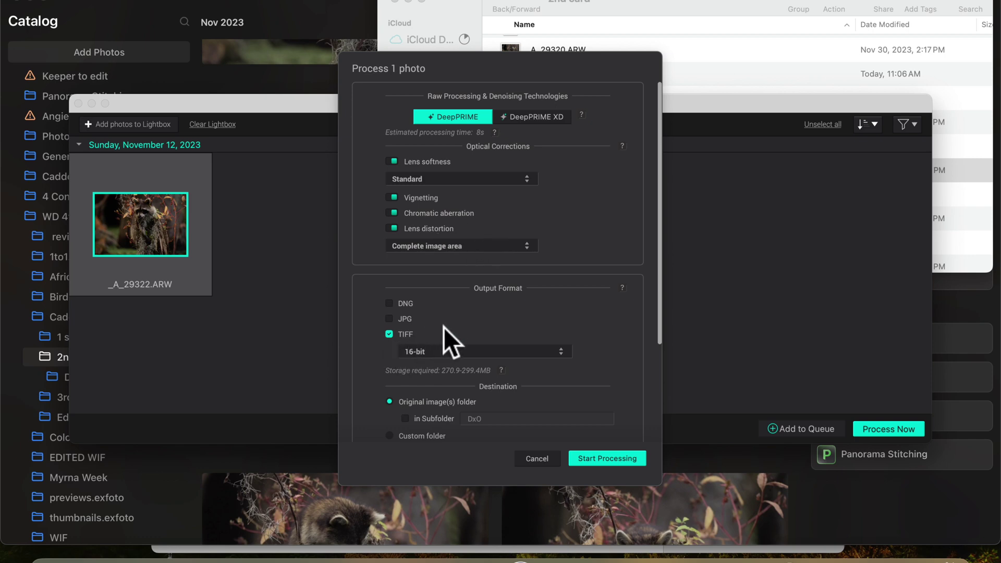
Step: Process the raw with DeepPRIME to a 16-bit TIFF exported to Luminar Neo, then view results
scroll(454, 336, "down", 3)
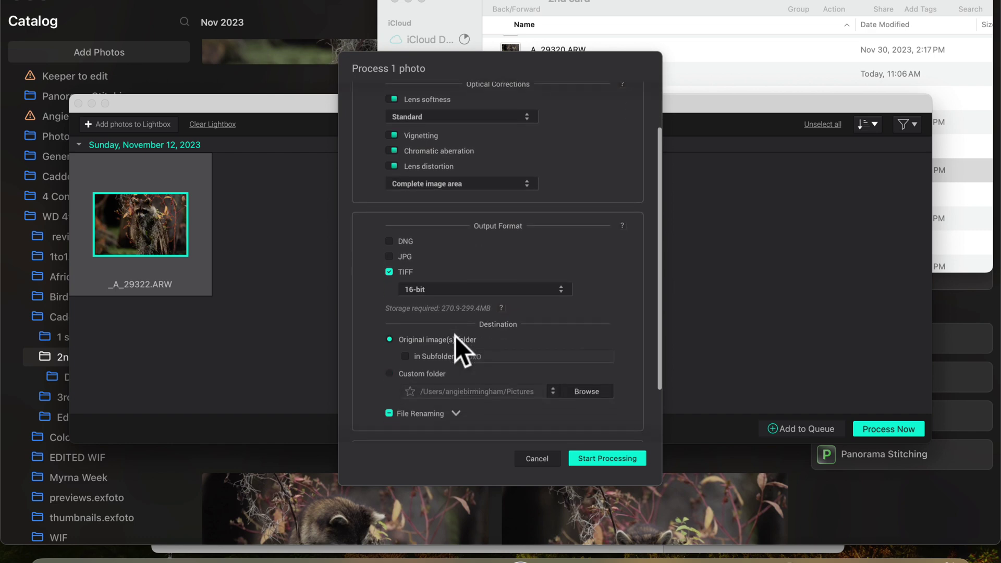
scroll(455, 335, "down", 3)
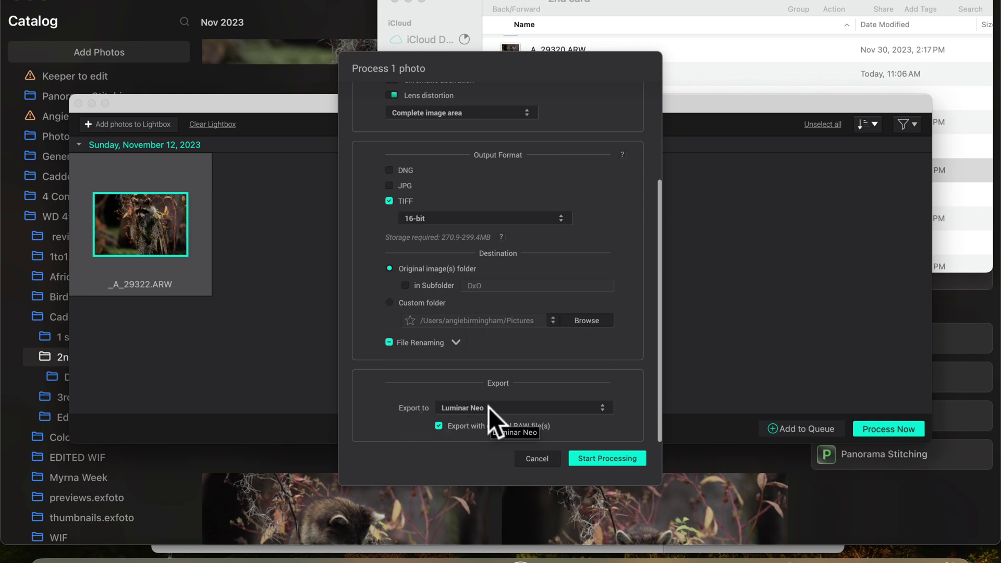
left_click(611, 455)
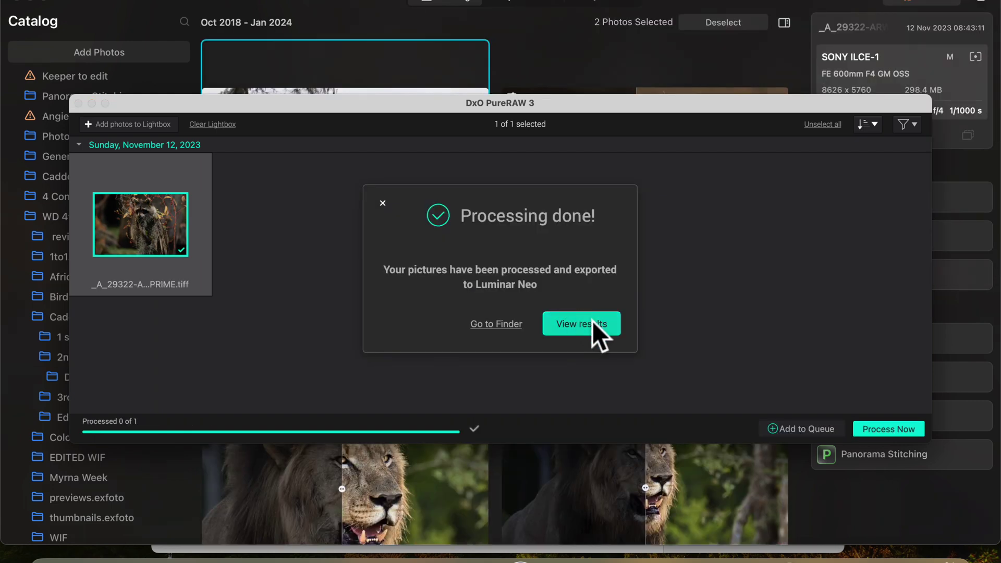
left_click(589, 322)
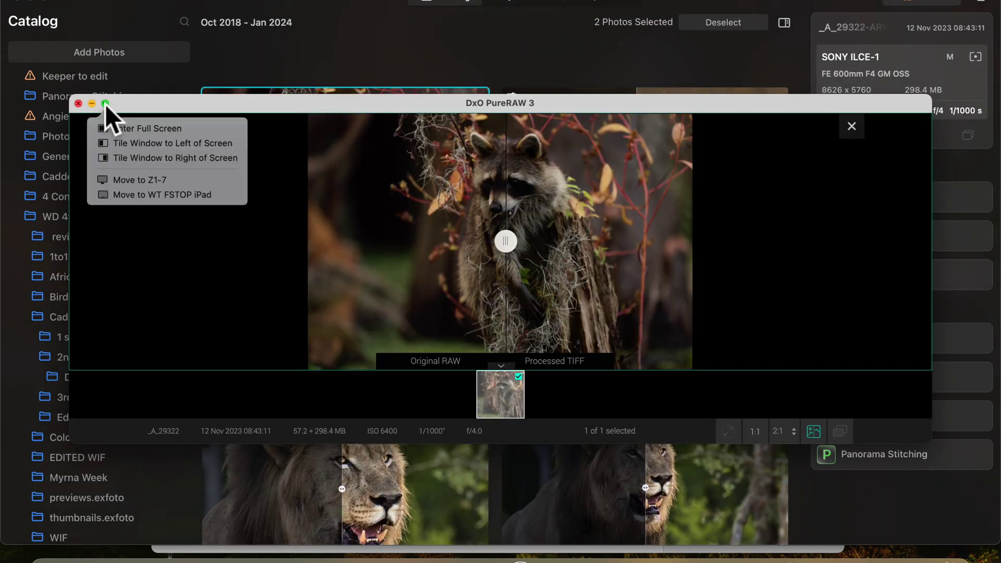
Step: Compare original and denoised halves full screen with the split divider, then close the viewer
left_click(105, 103)
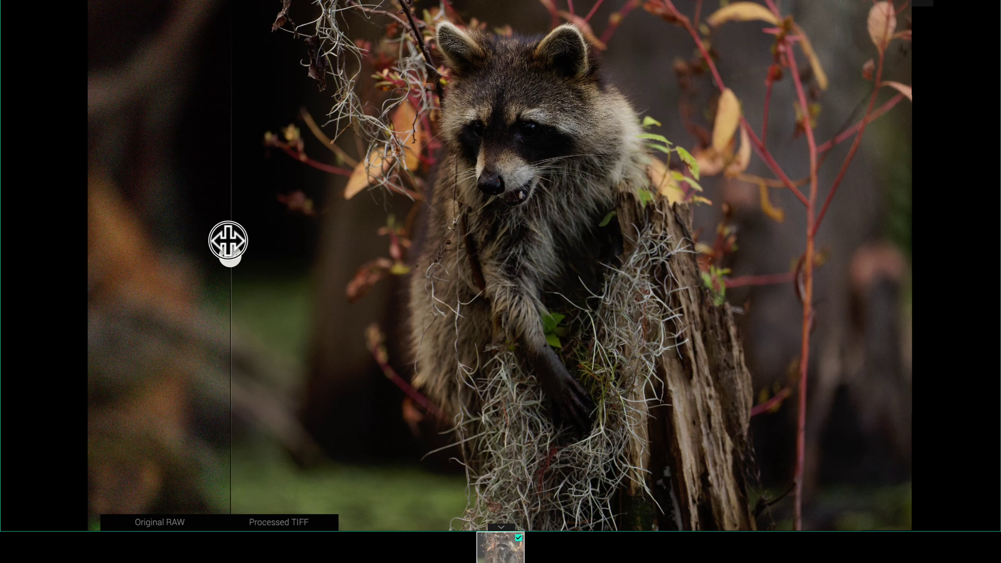
left_click_drag(228, 241, 286, 264)
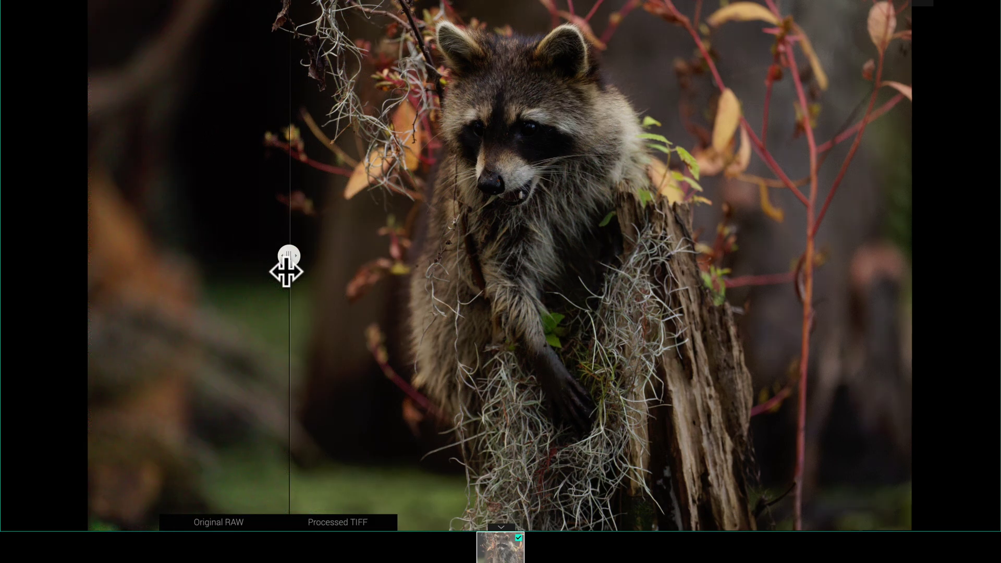
left_click(925, 13)
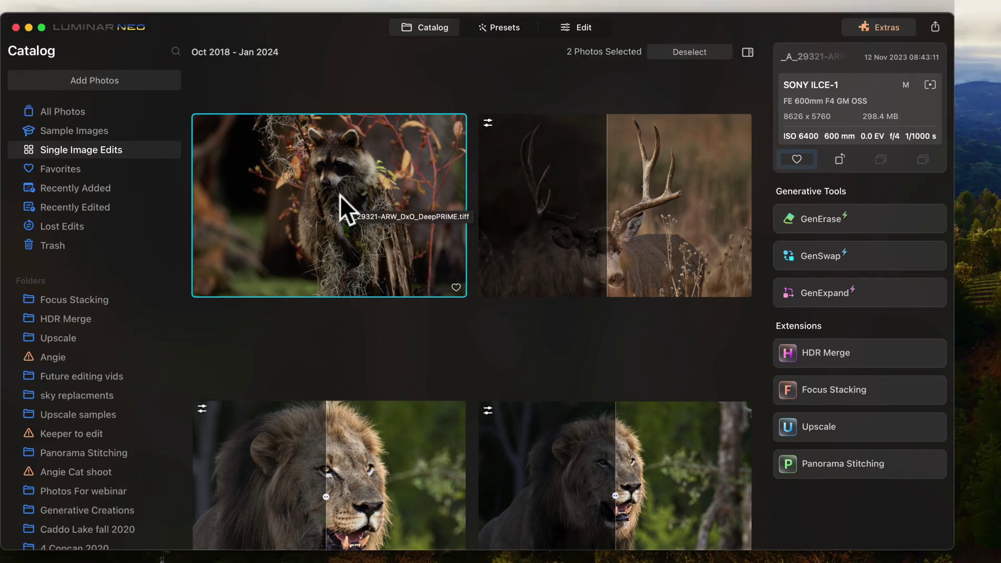
Step: Open the raccoon DeepPRIME TIFF in the Edit workspace after a quick zoomed detail check
left_click(572, 28)
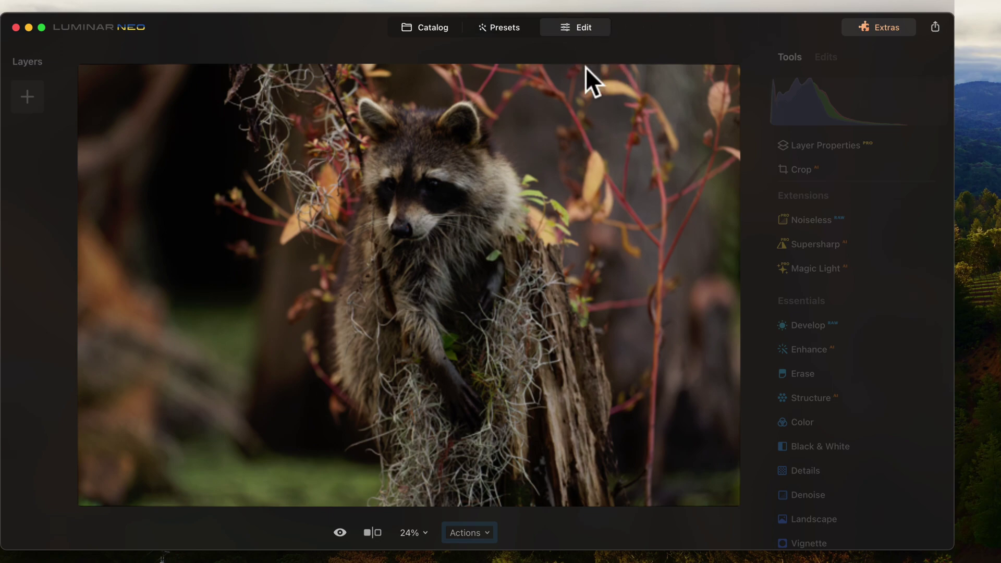
left_click(580, 105)
left_click(480, 230)
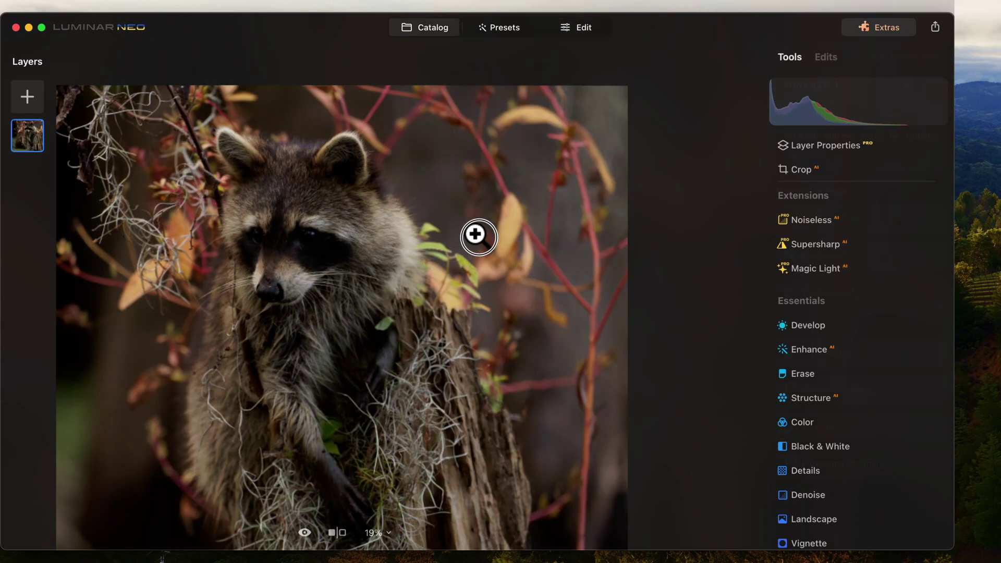
key("g")
double_click(337, 226)
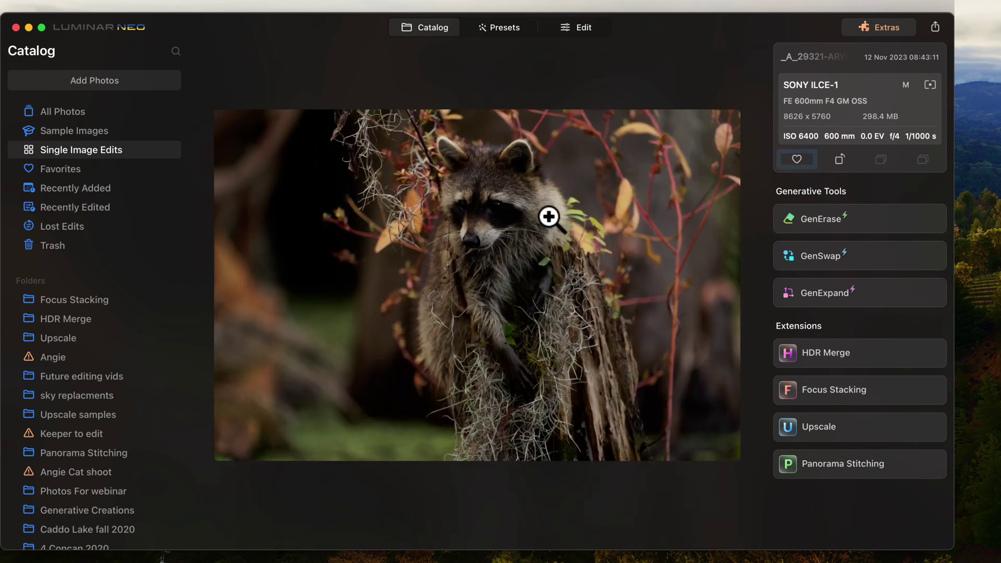
left_click(571, 28)
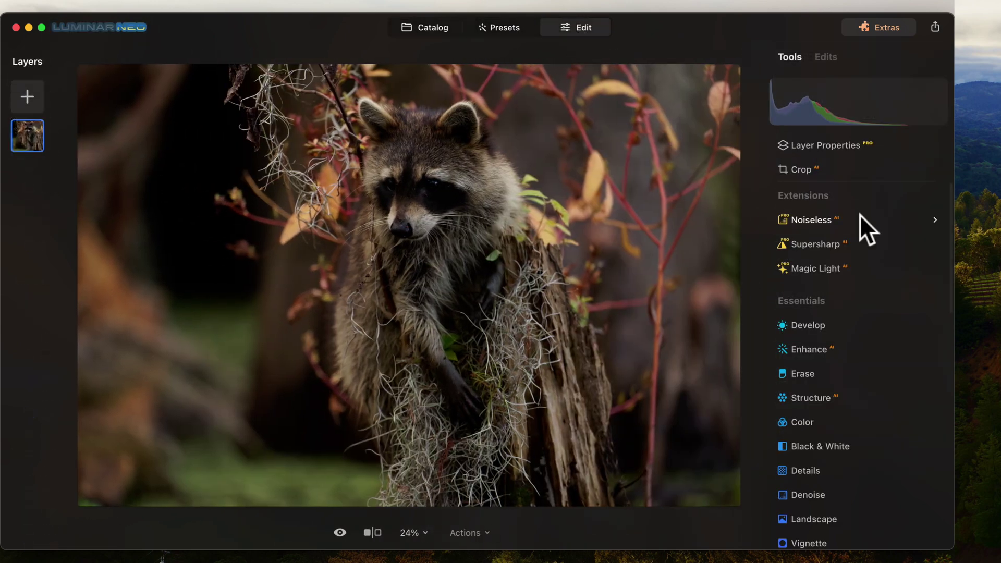
Step: In Develop, set Highlights to -41 and Shadows to 70 with clipping warnings shown
left_click(810, 326)
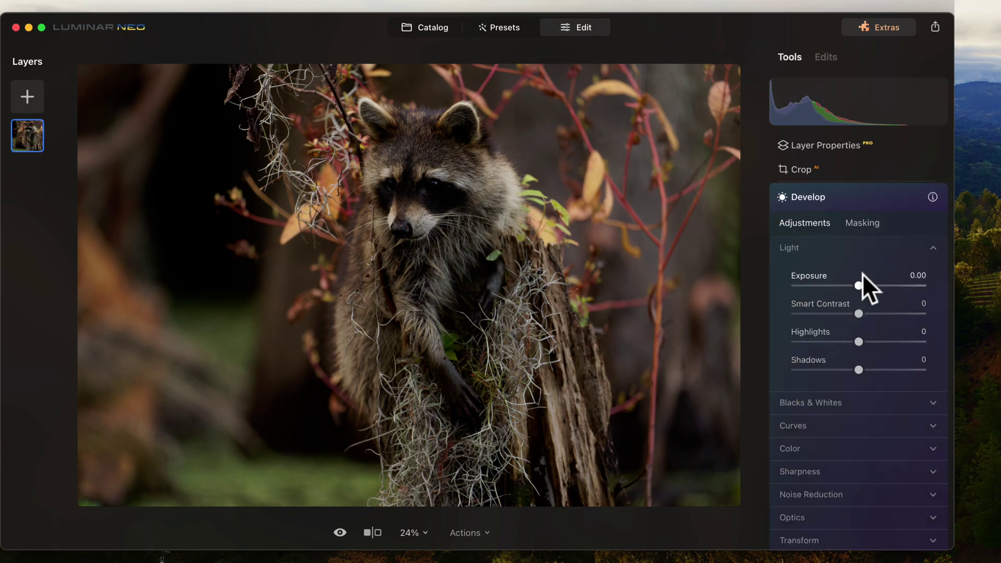
left_click_drag(857, 341, 836, 344)
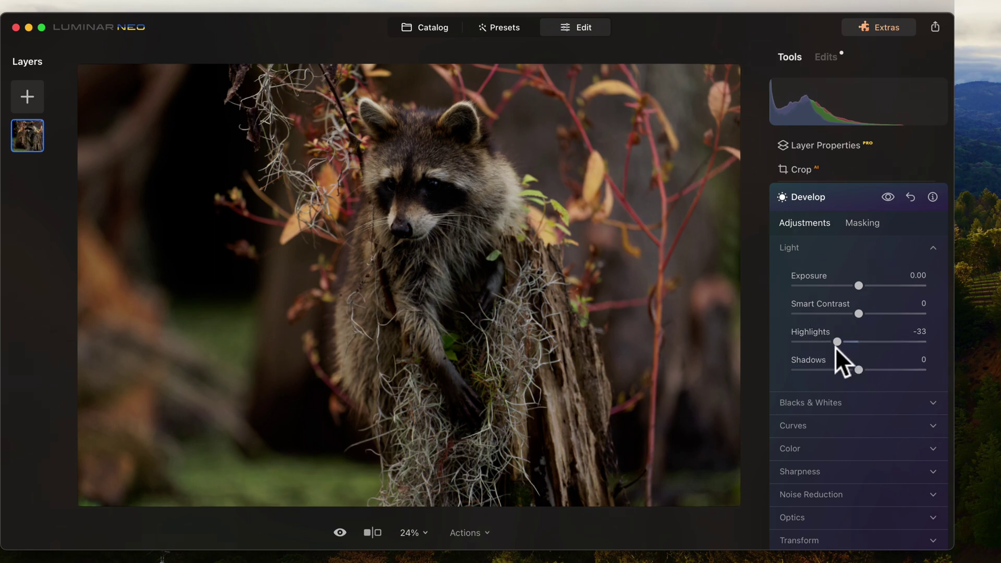
key("j")
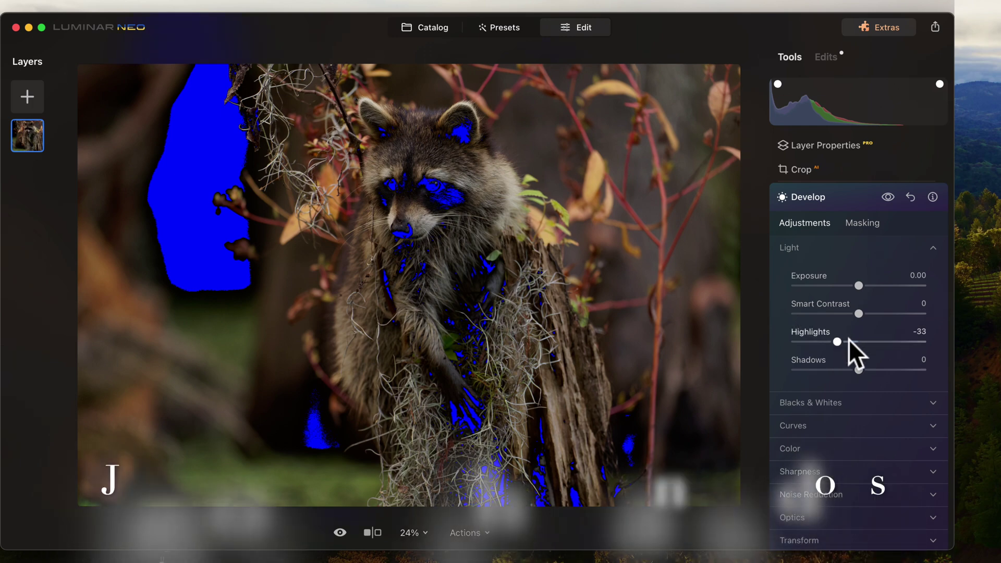
left_click(836, 342)
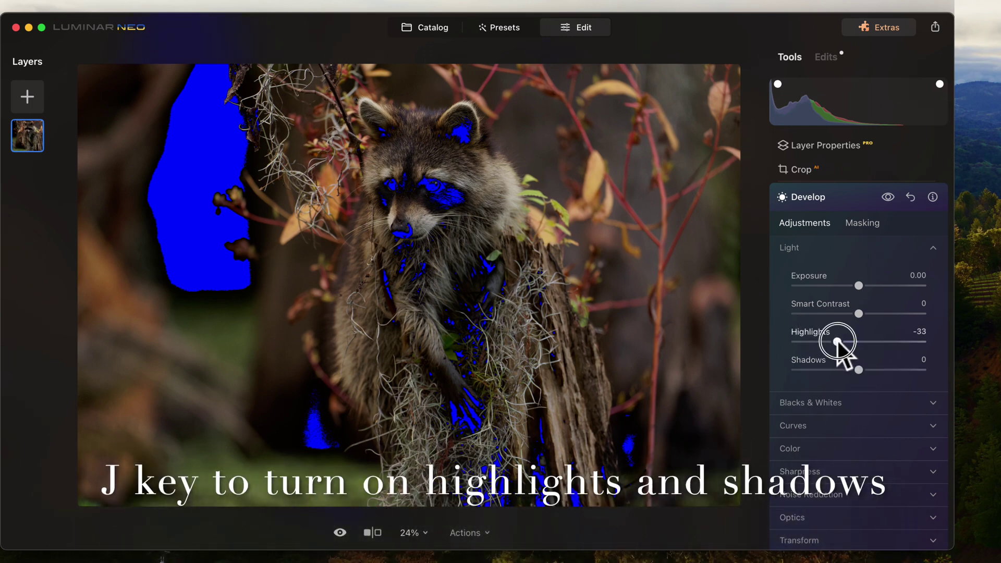
mouse_move(837, 342)
left_mouse_down()
mouse_move(922, 342)
mouse_move(839, 342)
mouse_move(855, 342)
left_mouse_up()
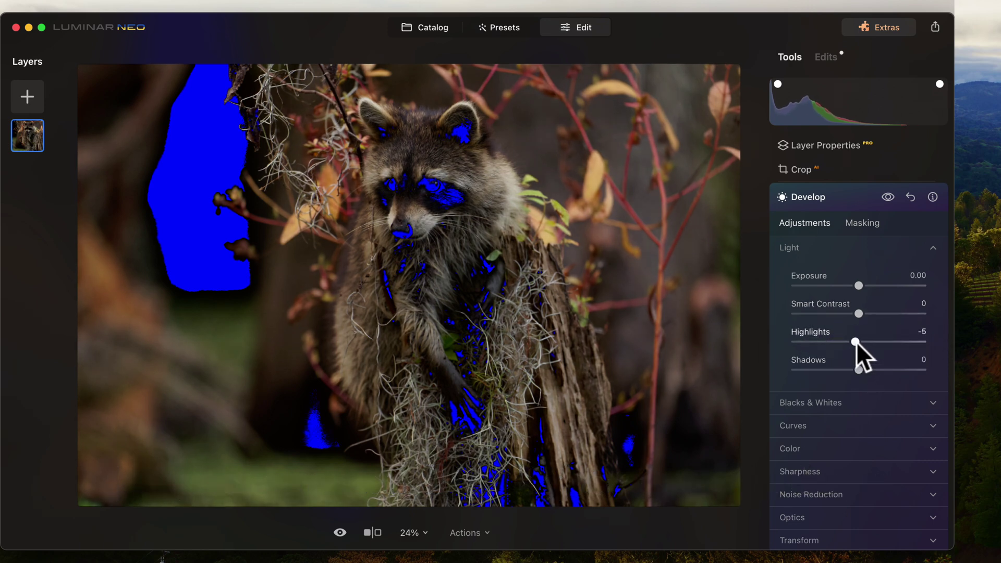
left_click_drag(856, 342, 903, 368)
Step: Raise Exposure to 1.31 and set Blacks to -13 and Whites to 33
left_click_drag(858, 286, 876, 286)
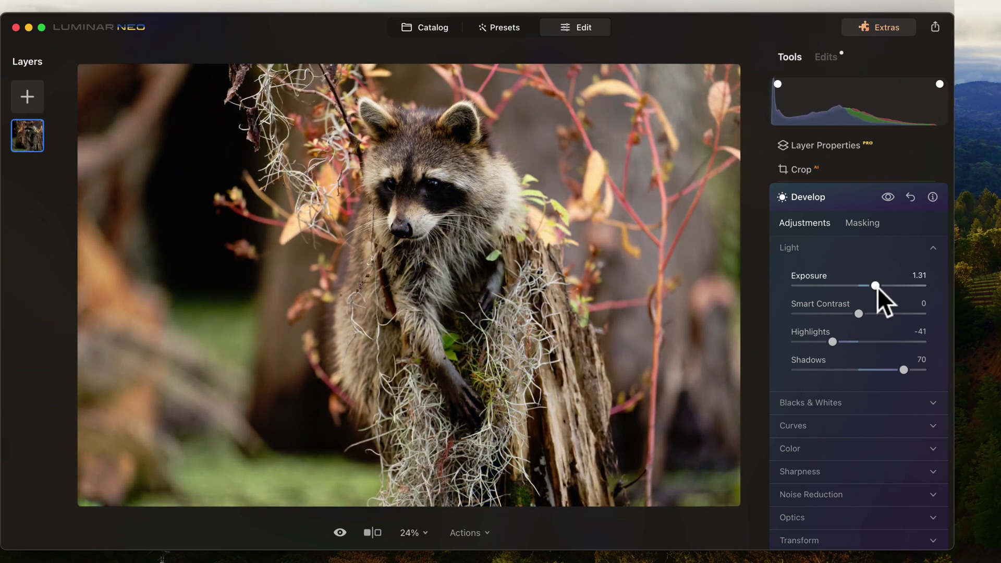
left_click(847, 401)
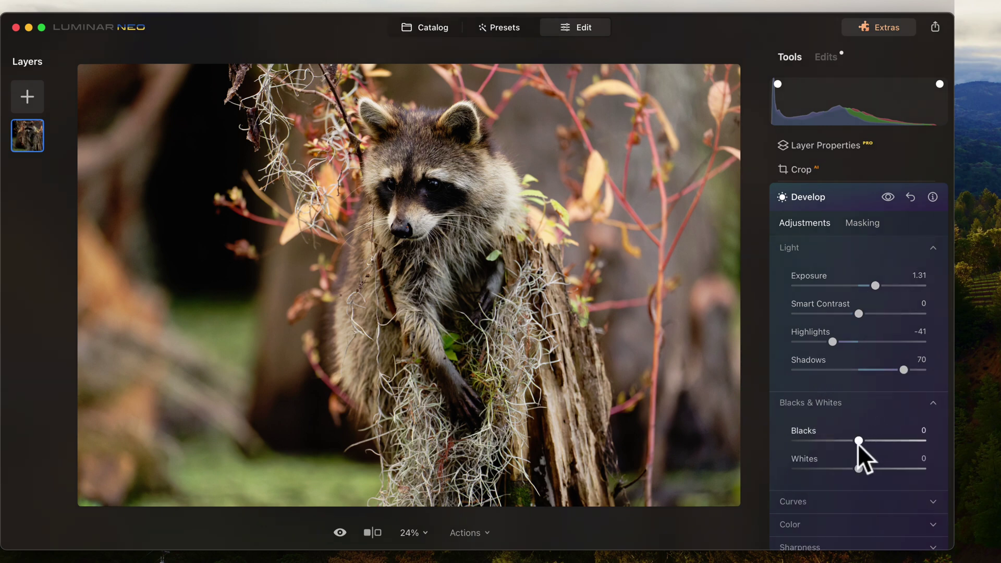
left_click_drag(858, 441, 879, 469)
scroll(827, 467, "down", 5)
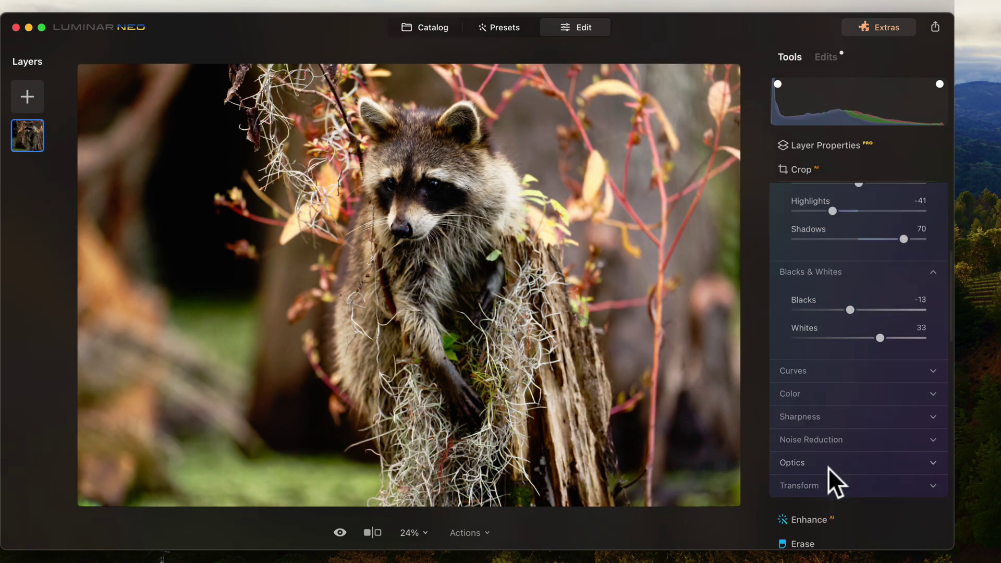
left_click(423, 28)
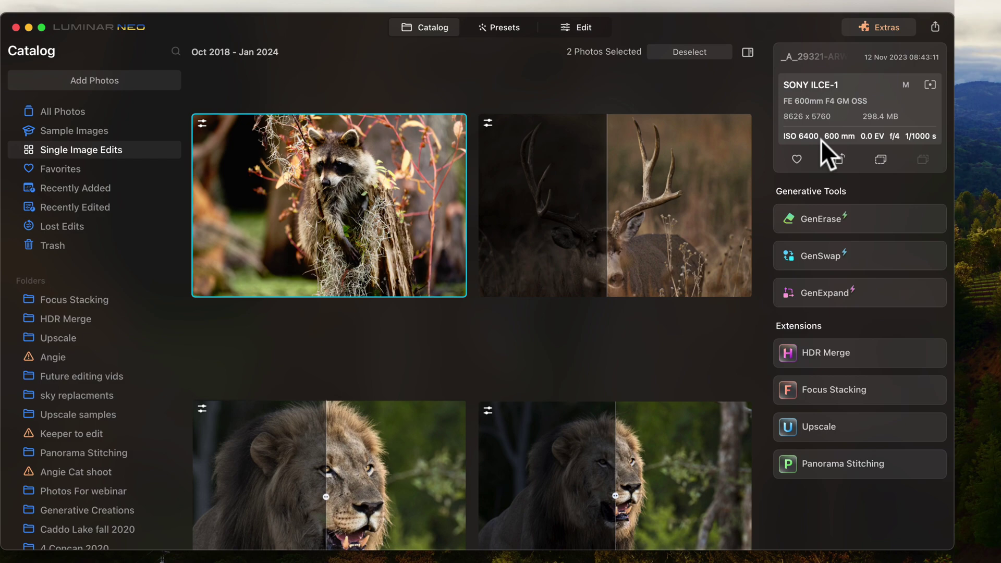
double_click(377, 205)
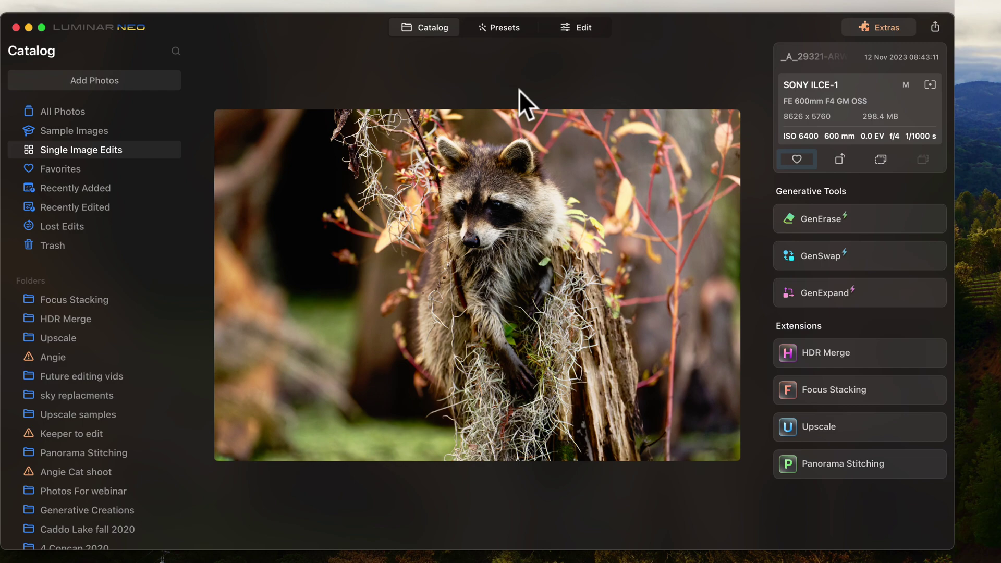
left_click(487, 208)
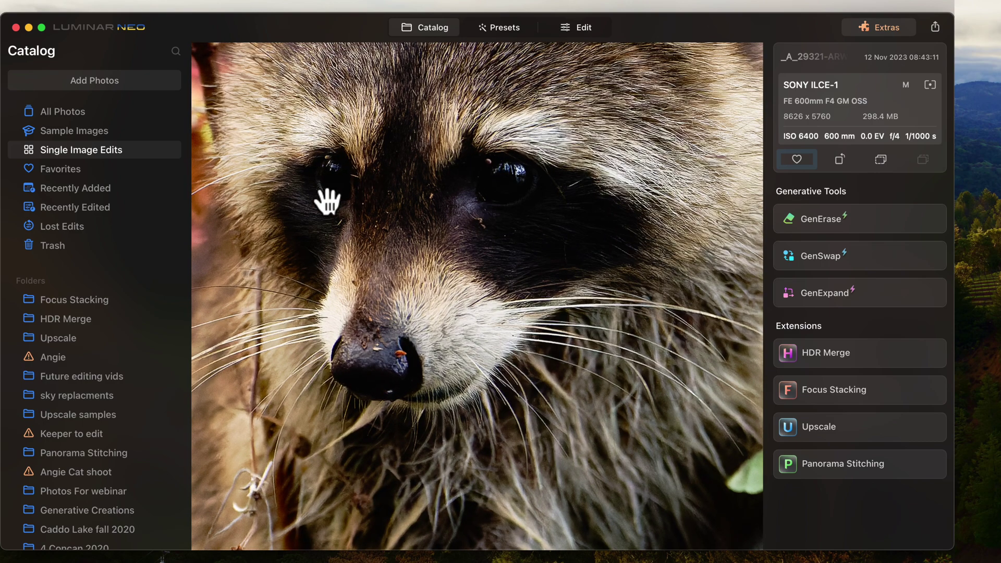
left_click(506, 175)
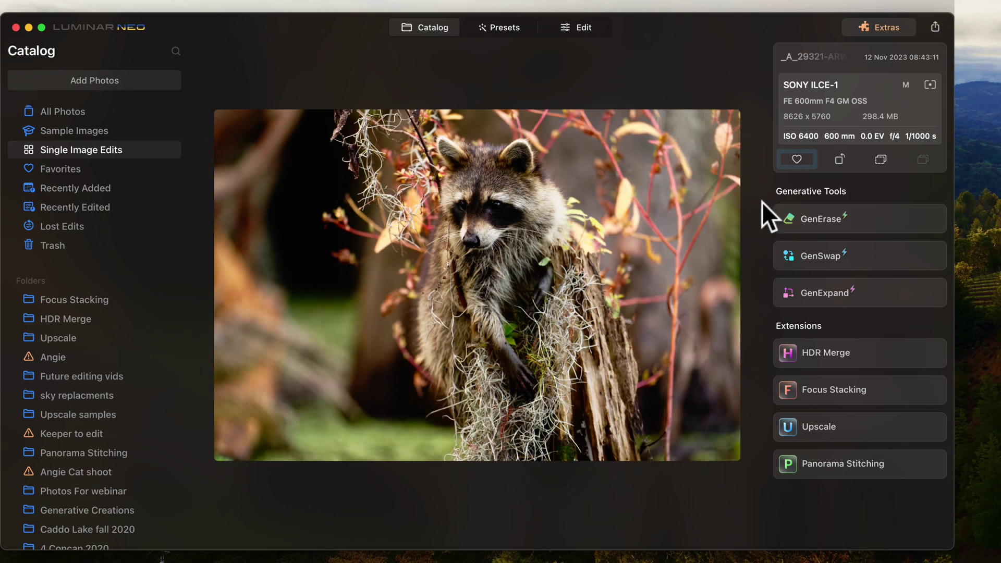
left_click(583, 27)
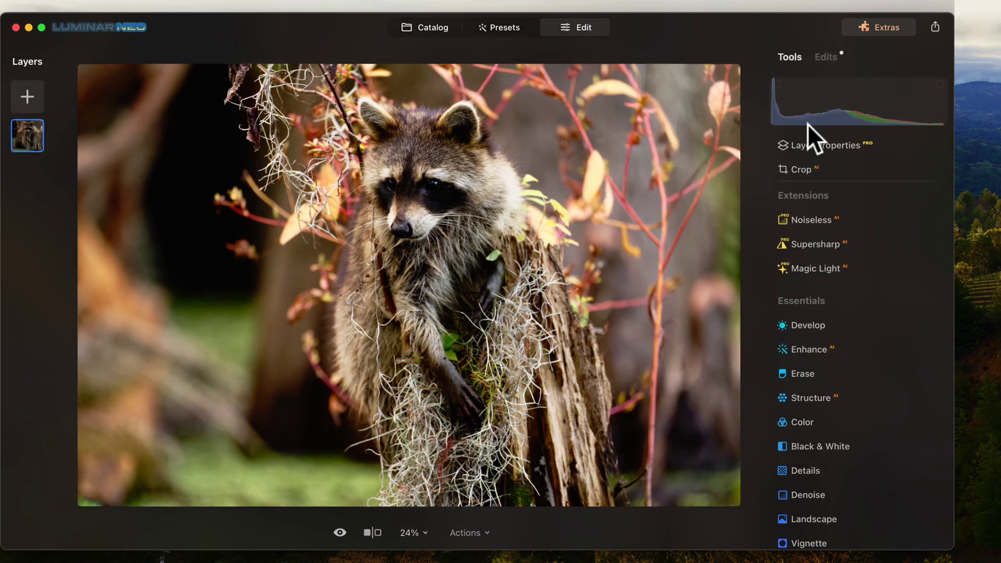
Step: Brush-paint an Enhance AI mask over the raccoon's face, head and body, using brush size 41
scroll(838, 197, "down", 3)
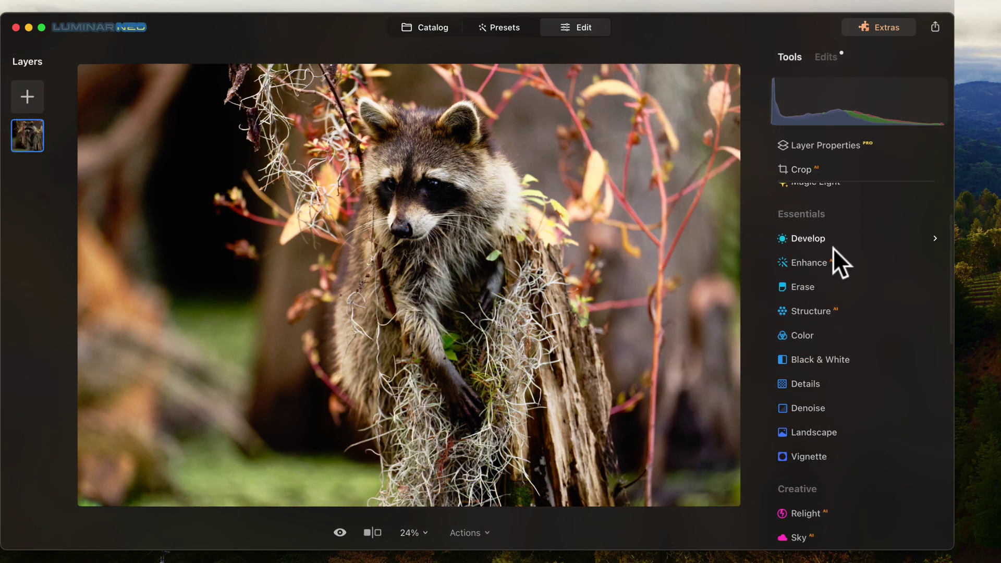
left_click(821, 263)
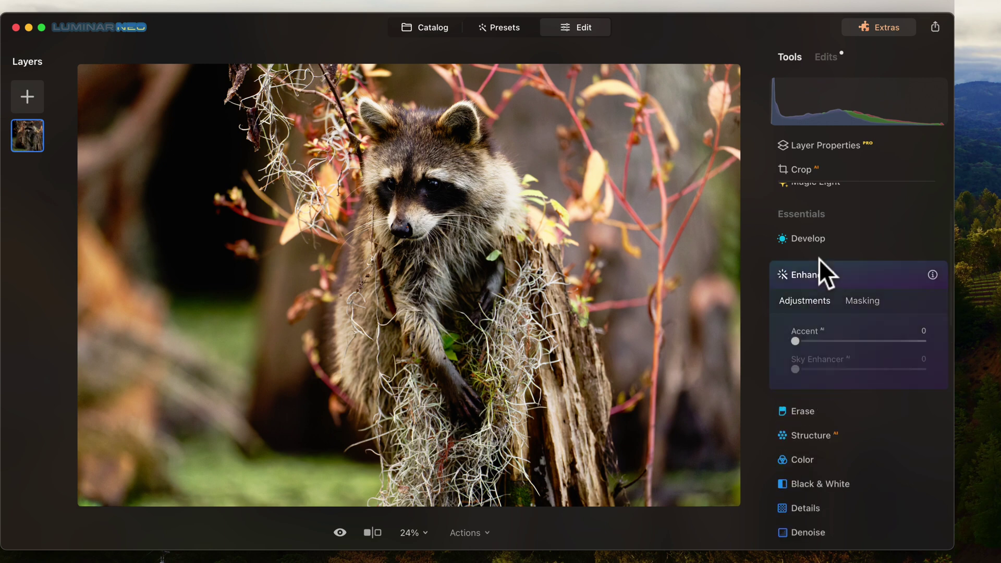
left_click(869, 299)
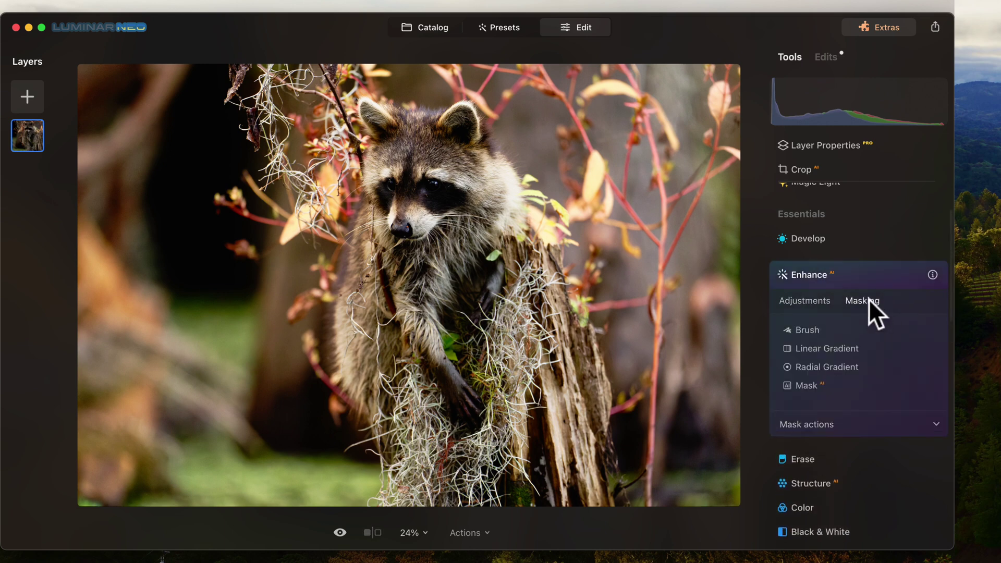
left_click(811, 330)
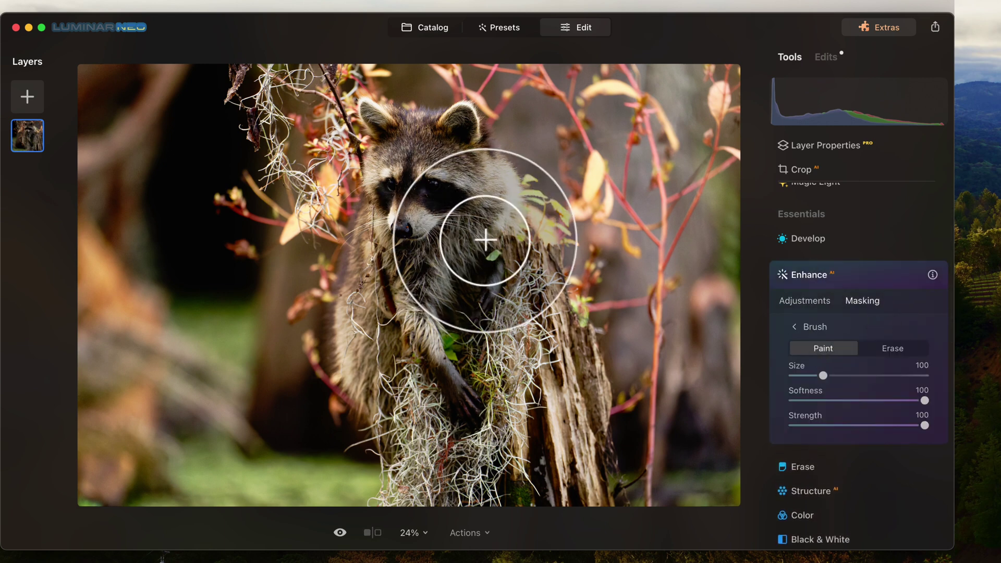
mouse_move(480, 232)
left_mouse_down()
mouse_move(460, 157)
mouse_move(391, 133)
mouse_move(405, 195)
mouse_move(384, 272)
mouse_move(413, 273)
mouse_move(395, 196)
mouse_move(400, 161)
mouse_move(471, 200)
mouse_move(419, 286)
mouse_move(433, 326)
mouse_move(440, 308)
mouse_move(492, 280)
mouse_move(396, 301)
mouse_move(371, 331)
mouse_move(384, 364)
mouse_move(427, 404)
mouse_move(479, 387)
mouse_move(486, 314)
mouse_move(445, 325)
mouse_move(446, 393)
mouse_move(494, 254)
mouse_move(470, 194)
mouse_move(516, 268)
mouse_move(517, 355)
mouse_move(448, 409)
mouse_move(461, 407)
mouse_move(507, 336)
mouse_move(472, 403)
mouse_move(382, 377)
mouse_move(424, 427)
mouse_move(513, 362)
mouse_move(517, 329)
mouse_move(484, 422)
mouse_move(452, 432)
mouse_move(530, 393)
mouse_move(531, 343)
mouse_move(538, 408)
left_mouse_up()
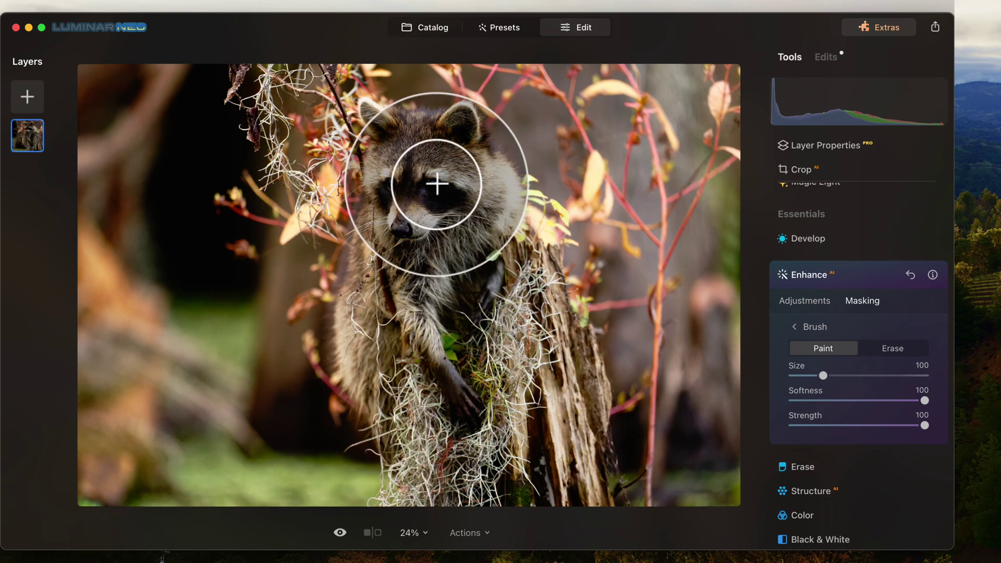
left_click_drag(447, 179, 425, 178)
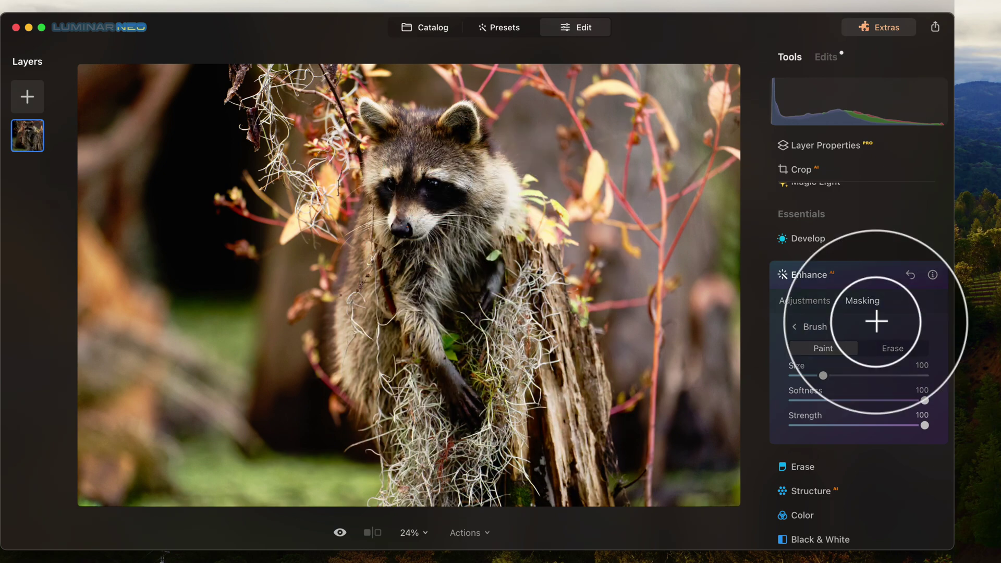
left_click_drag(824, 376, 796, 373)
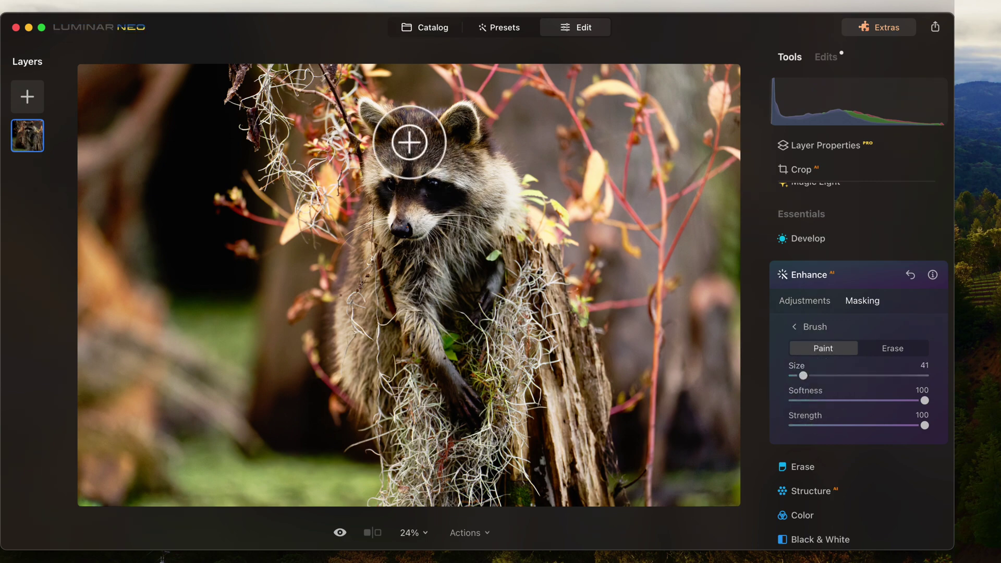
mouse_move(409, 141)
left_mouse_down()
mouse_move(367, 109)
mouse_move(427, 135)
mouse_move(465, 115)
mouse_move(512, 194)
mouse_move(517, 254)
left_mouse_up()
mouse_move(371, 211)
left_mouse_down()
mouse_move(353, 257)
mouse_move(346, 342)
mouse_move(389, 366)
left_mouse_up()
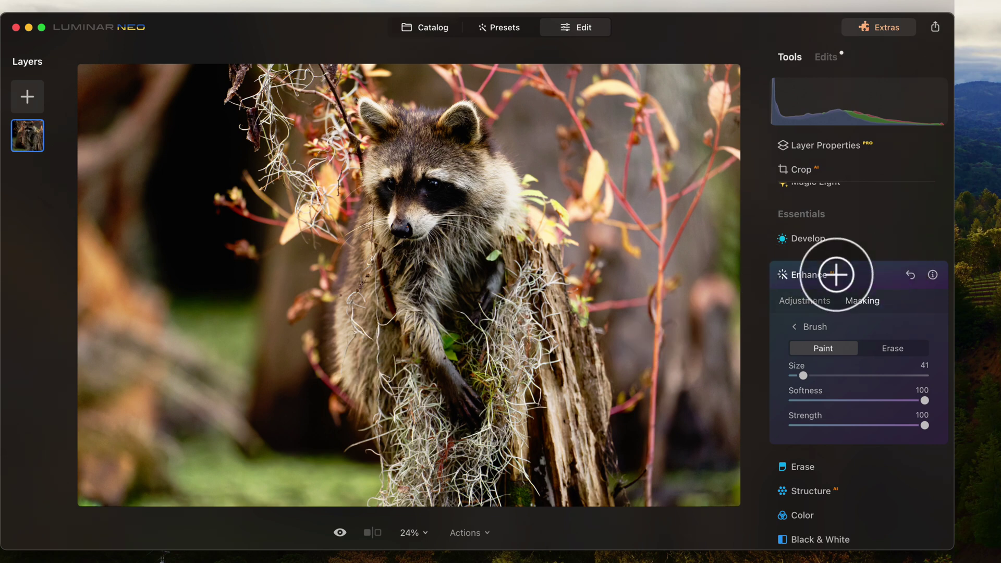
left_click(793, 301)
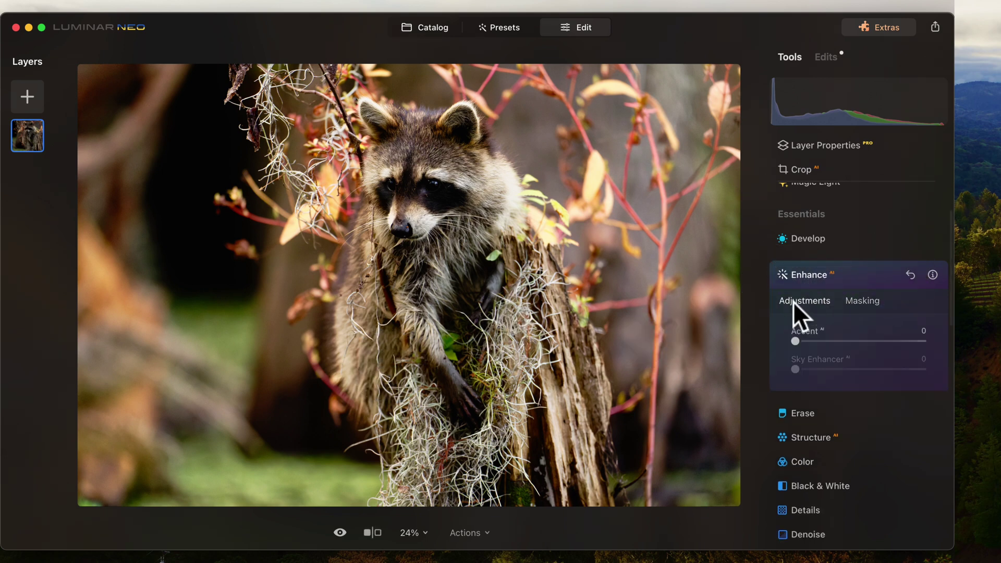
Step: Raise Enhance Accent to 36 and compare before and after on the masked raccoon
left_click_drag(795, 341, 842, 341)
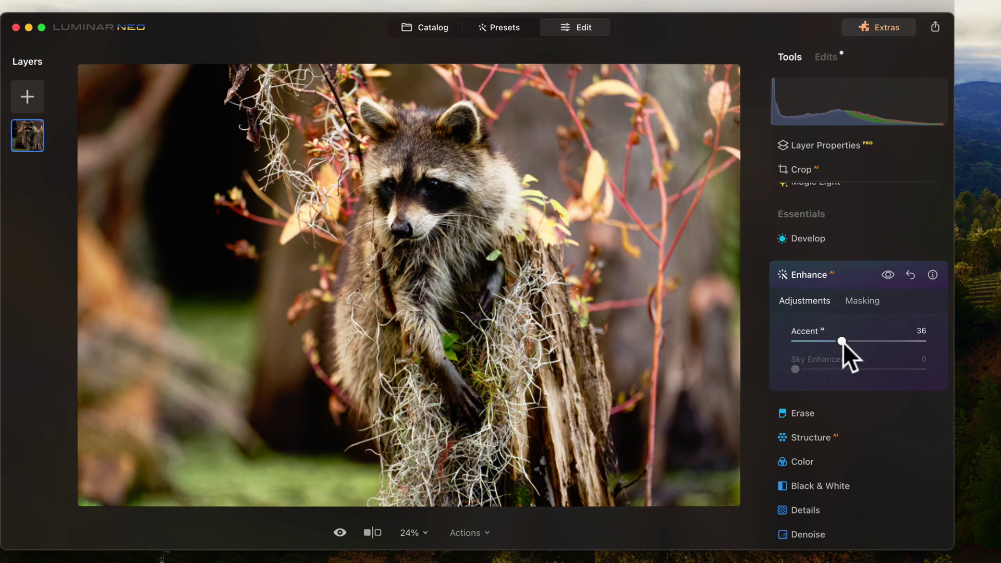
left_click(888, 275)
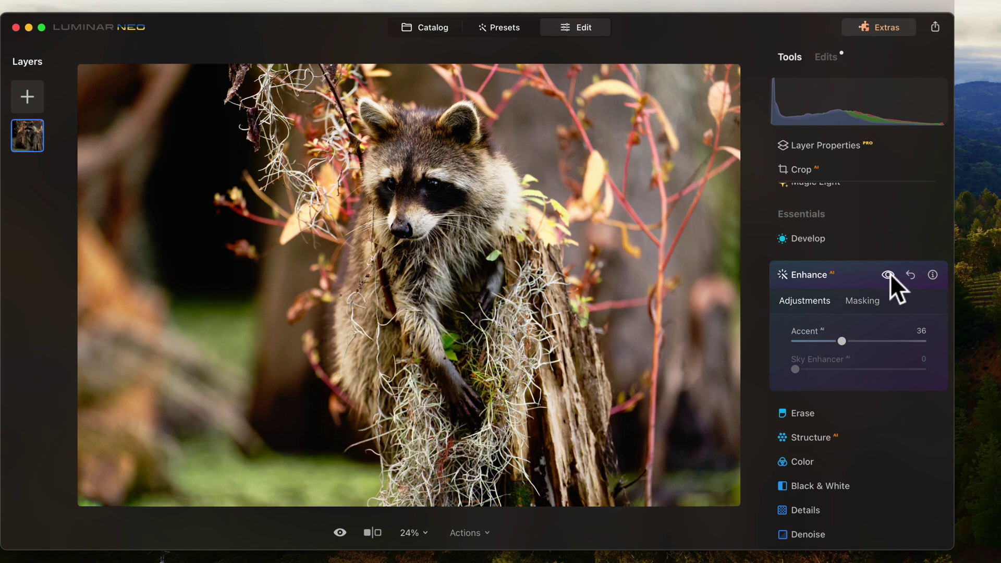
left_click(808, 275)
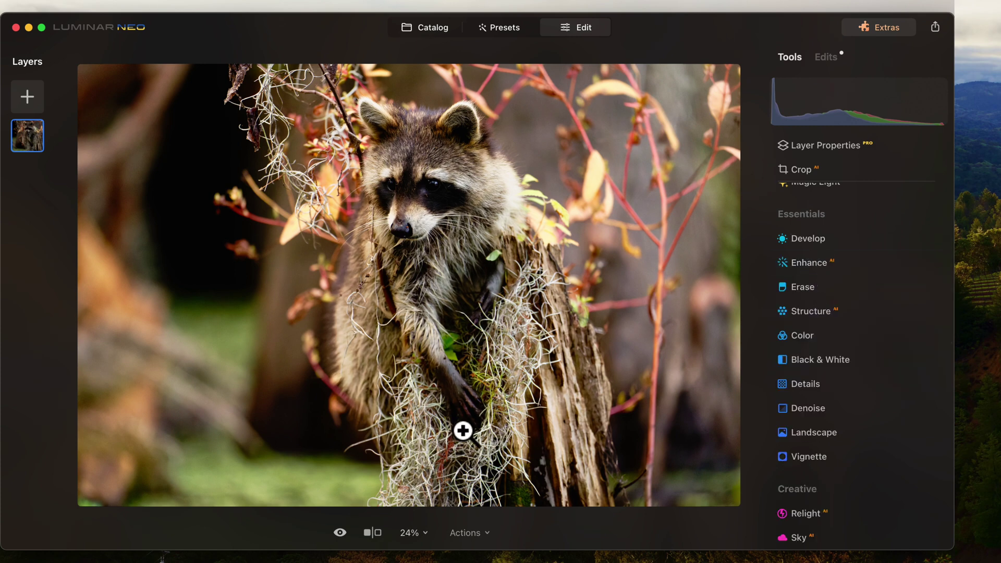
left_click(340, 532)
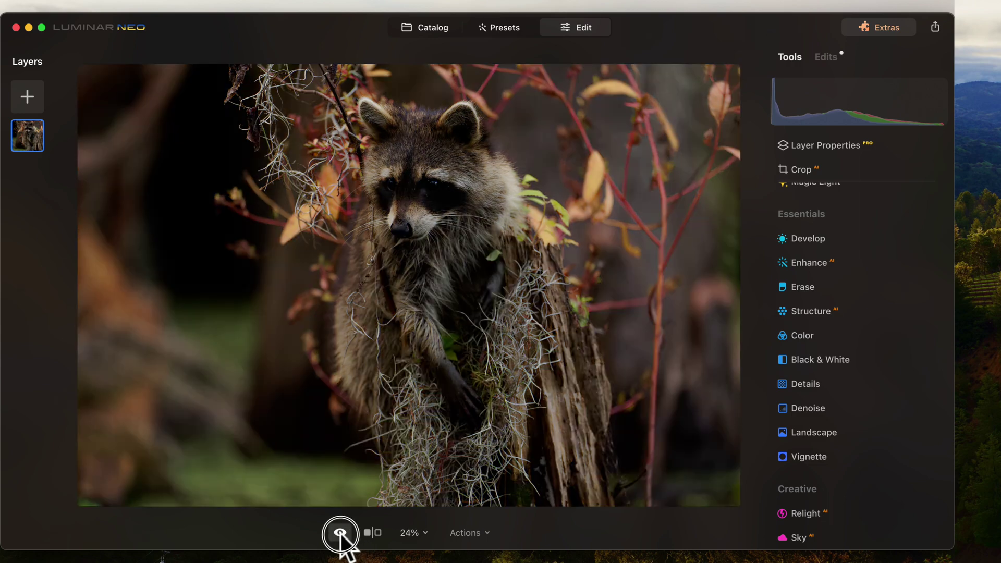
left_click(340, 532)
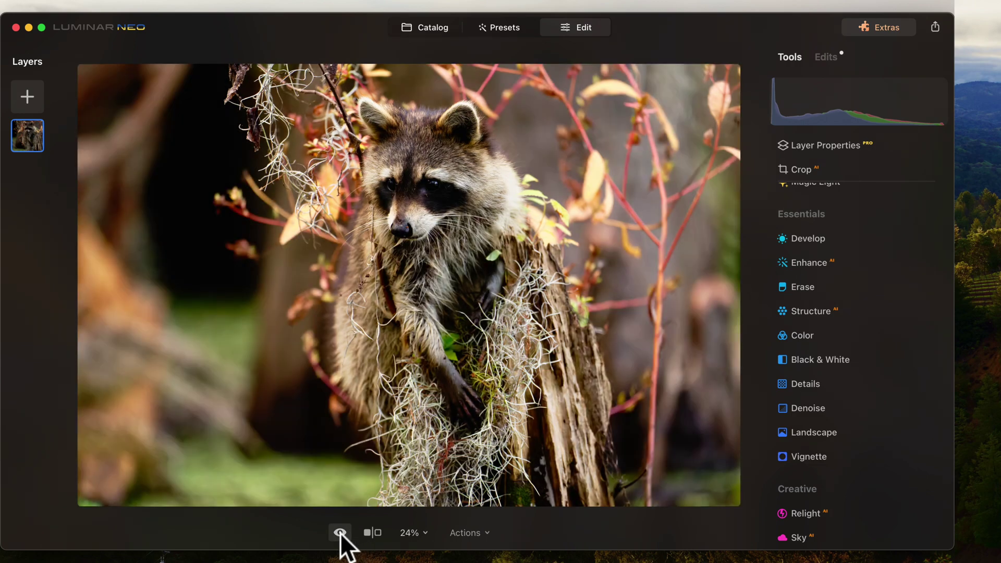
Step: Paint a Structure AI brush mask over the raccoon
left_click(819, 311)
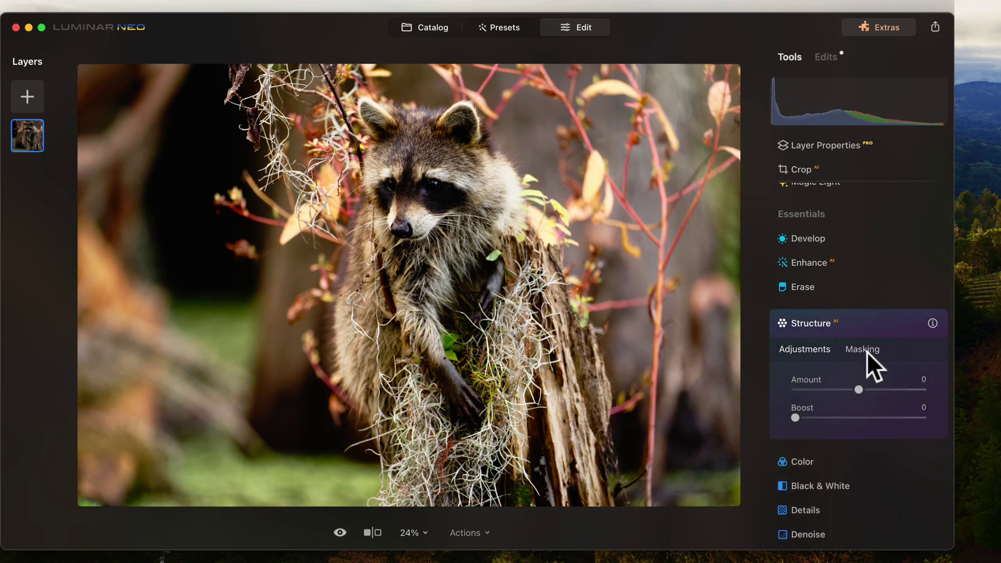
left_click(866, 351)
left_click(808, 380)
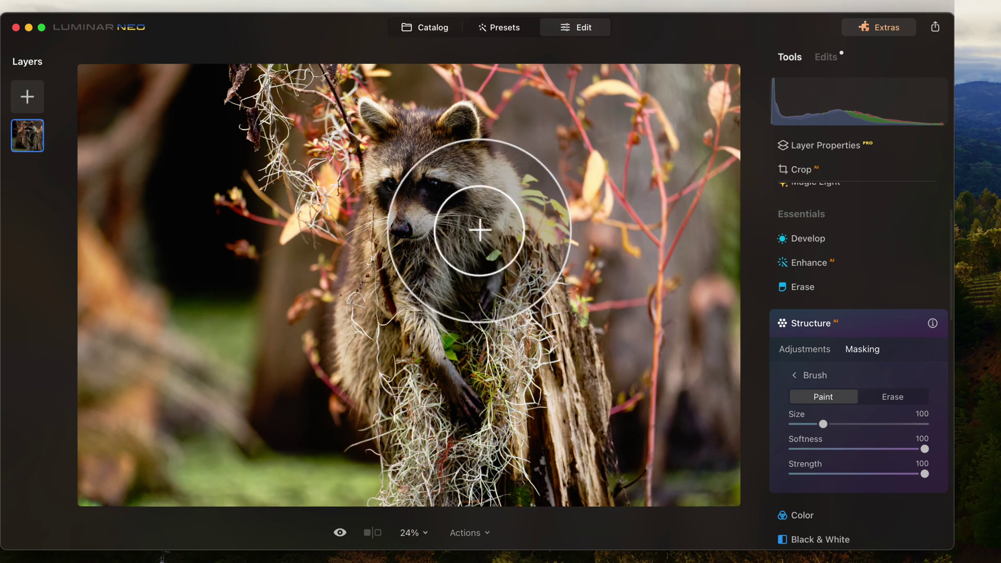
mouse_move(479, 229)
left_mouse_down()
mouse_move(433, 149)
mouse_move(384, 150)
mouse_move(471, 193)
mouse_move(422, 268)
mouse_move(462, 279)
mouse_move(558, 417)
mouse_move(518, 455)
mouse_move(424, 409)
mouse_move(552, 318)
mouse_move(572, 483)
mouse_move(439, 415)
mouse_move(420, 234)
mouse_move(451, 190)
mouse_move(496, 331)
mouse_move(644, 281)
left_mouse_up()
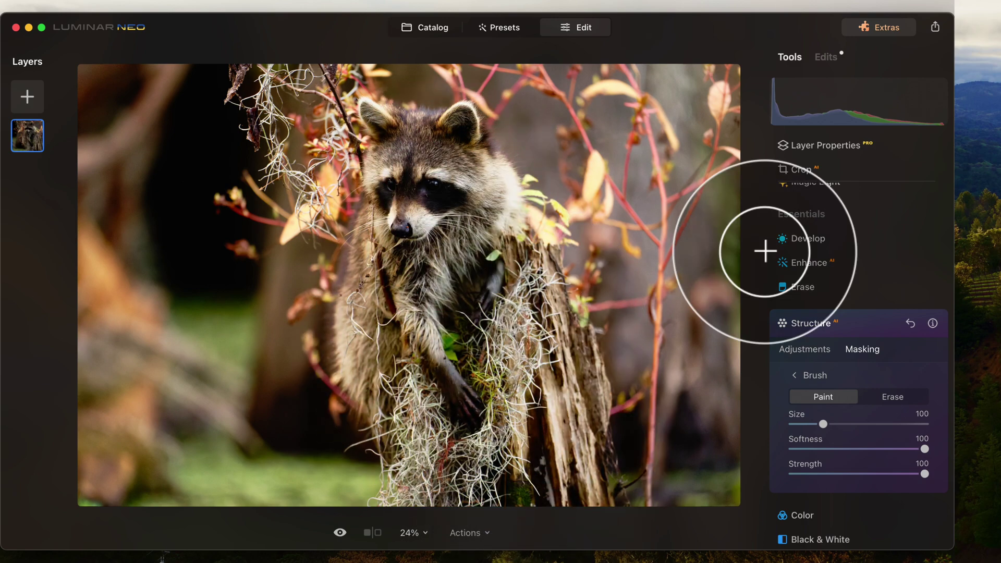
Step: Set Structure Amount to 53 and compare the photo with and without it
left_click(800, 350)
left_click_drag(859, 388, 895, 389)
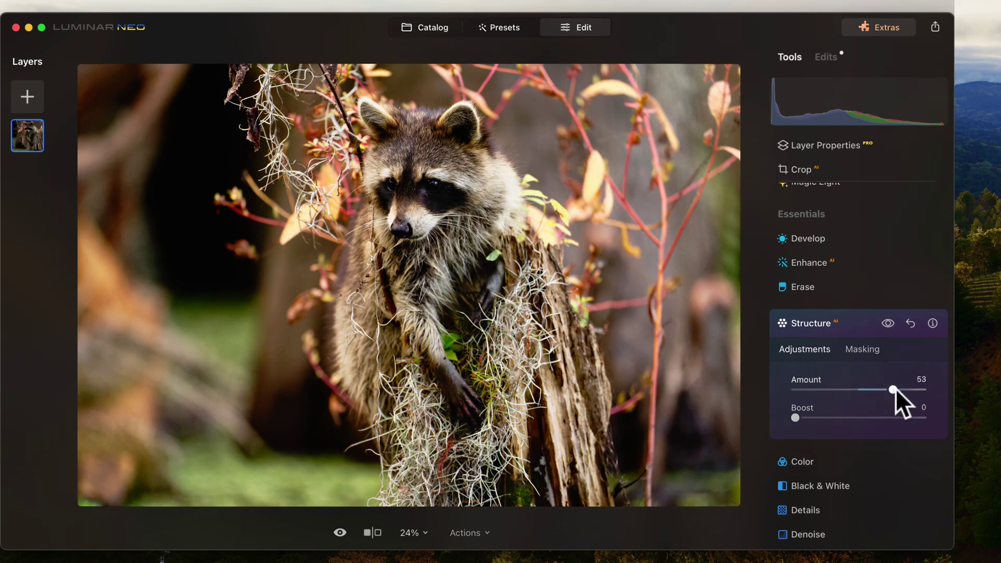
left_click(890, 323)
left_click(890, 323)
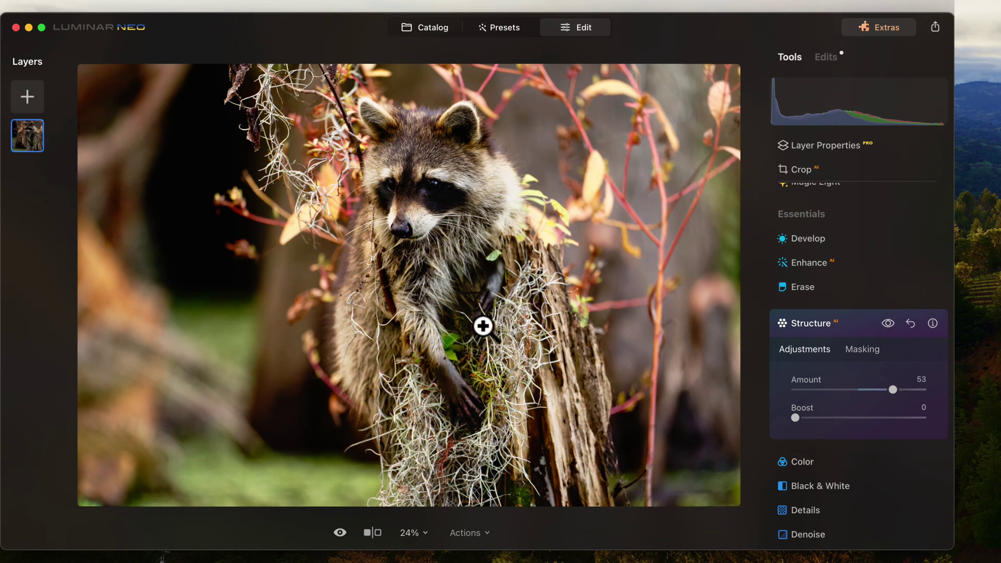
left_click(838, 323)
scroll(831, 399, "up", 3)
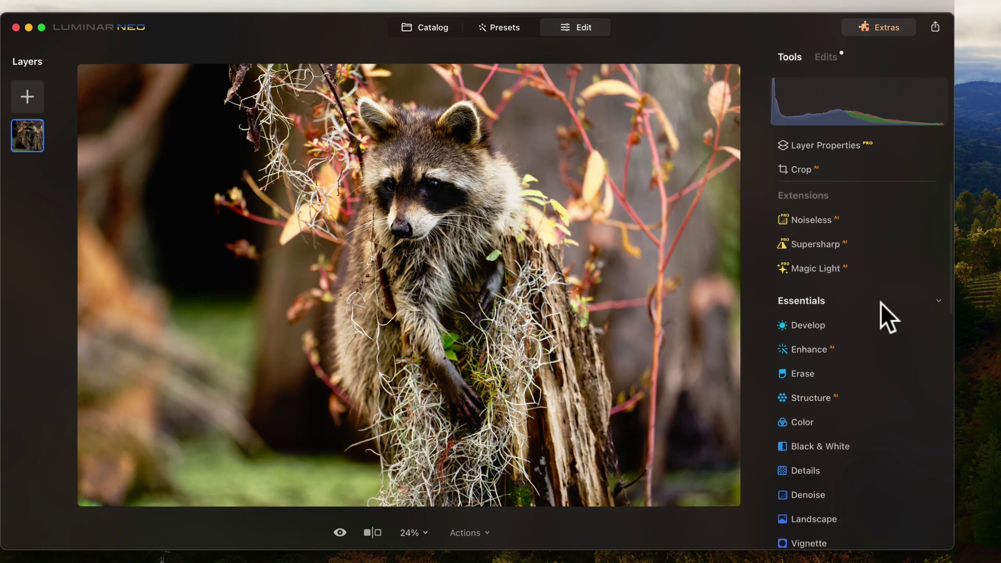
Step: Add a Develop adjustment with a Linear Gradient mask drawn from the top-left and repositioned
left_click(817, 324)
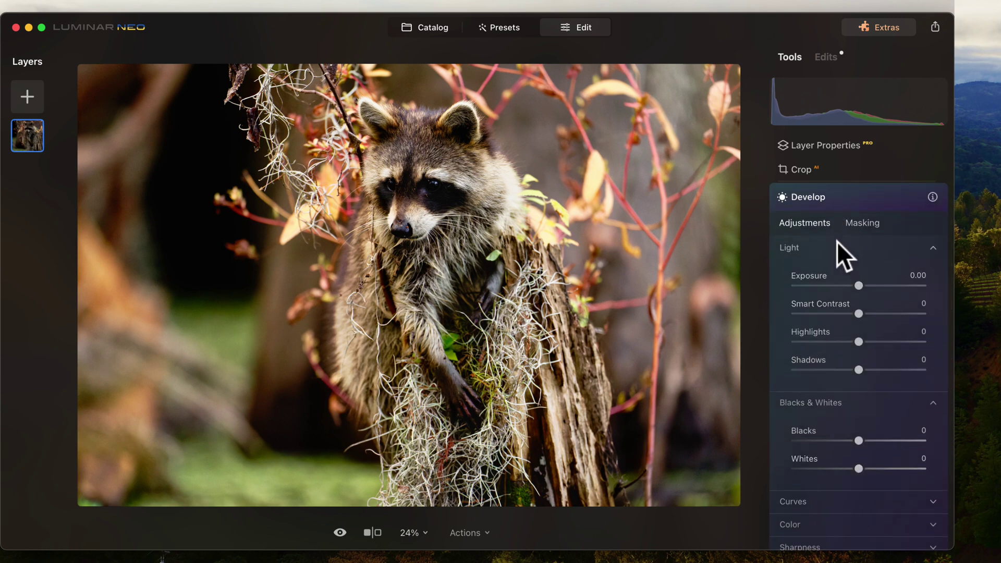
left_click(869, 224)
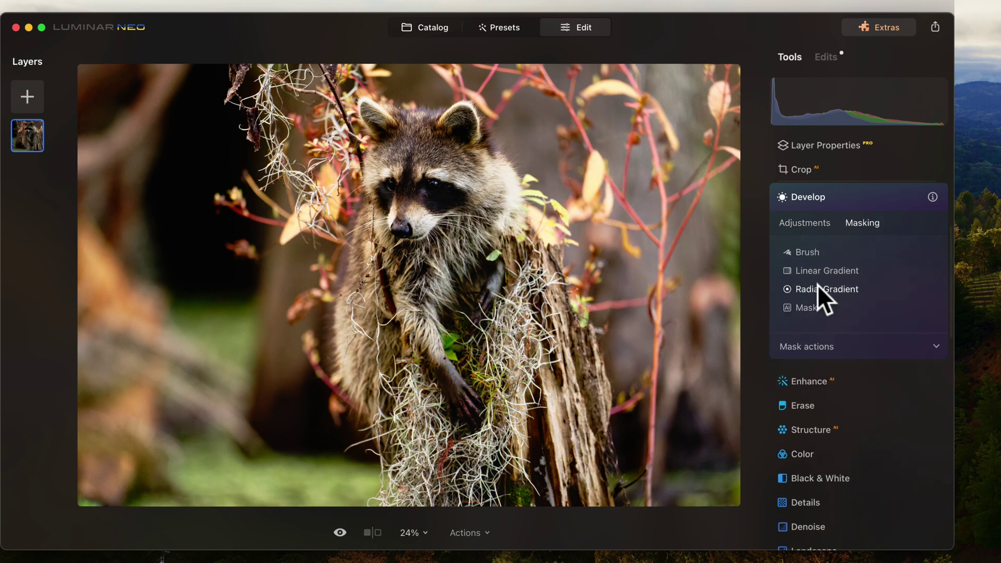
left_click(818, 270)
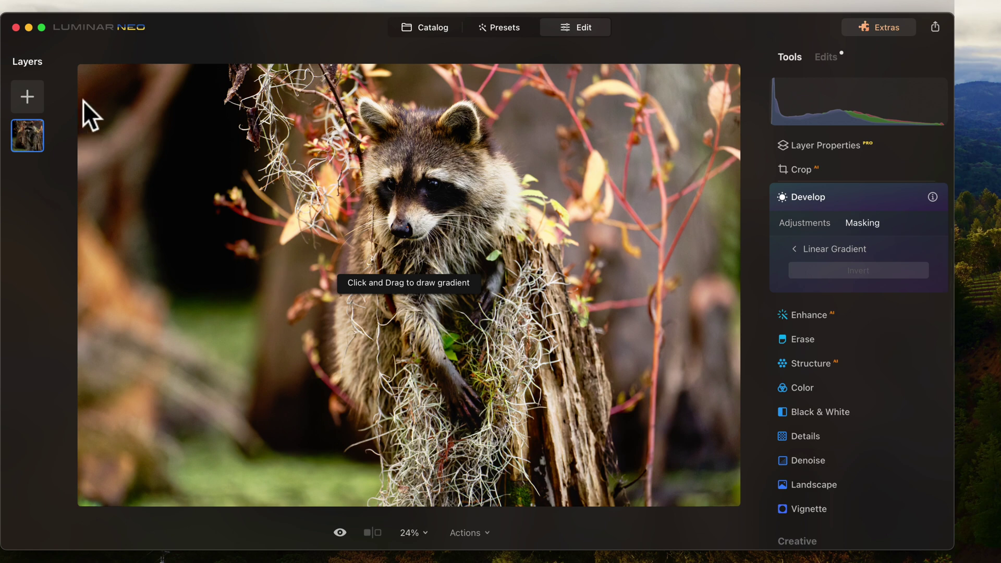
left_click_drag(76, 65, 310, 169)
left_click_drag(290, 212, 399, 206)
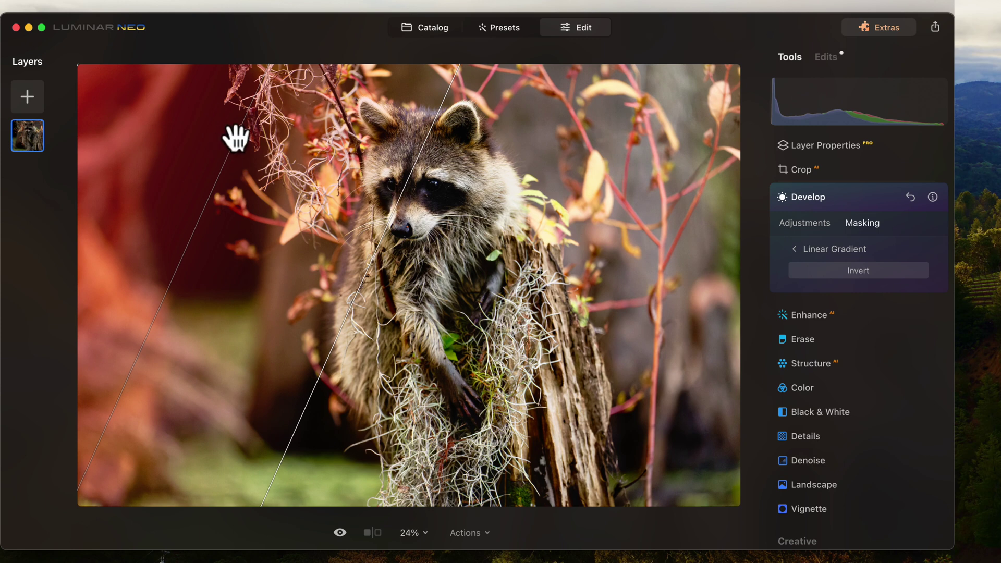
left_click_drag(235, 138, 274, 151)
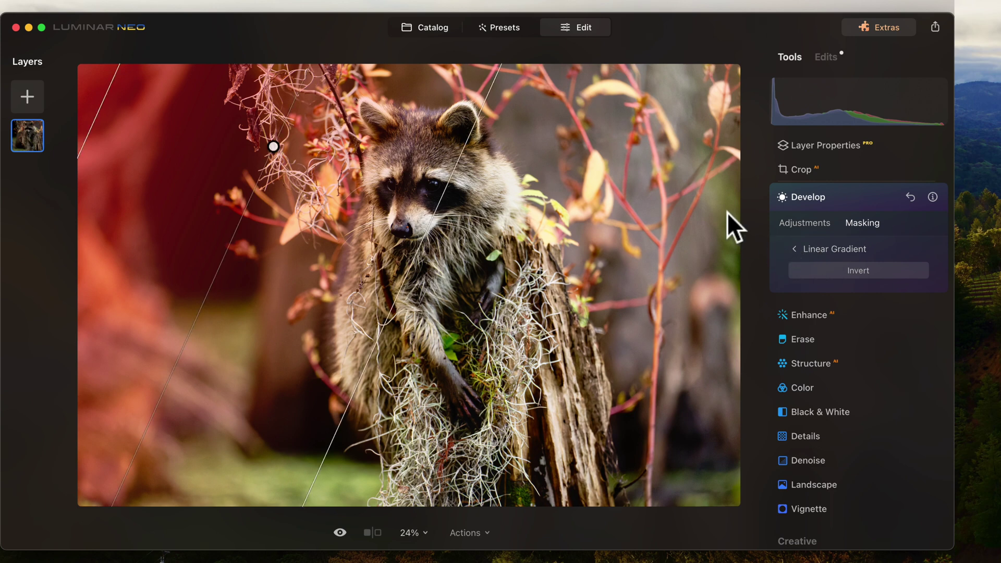
left_click_drag(415, 259, 380, 250)
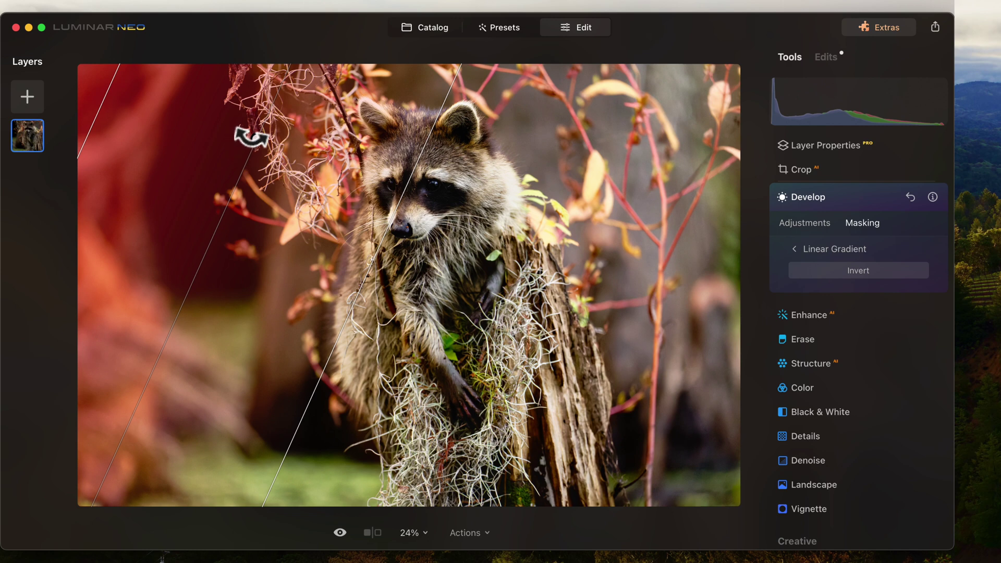
left_click_drag(104, 94, 181, 142)
Step: Darken the masked background with Shadows and Highlights at -100 and Exposure at -0.42
left_click(816, 223)
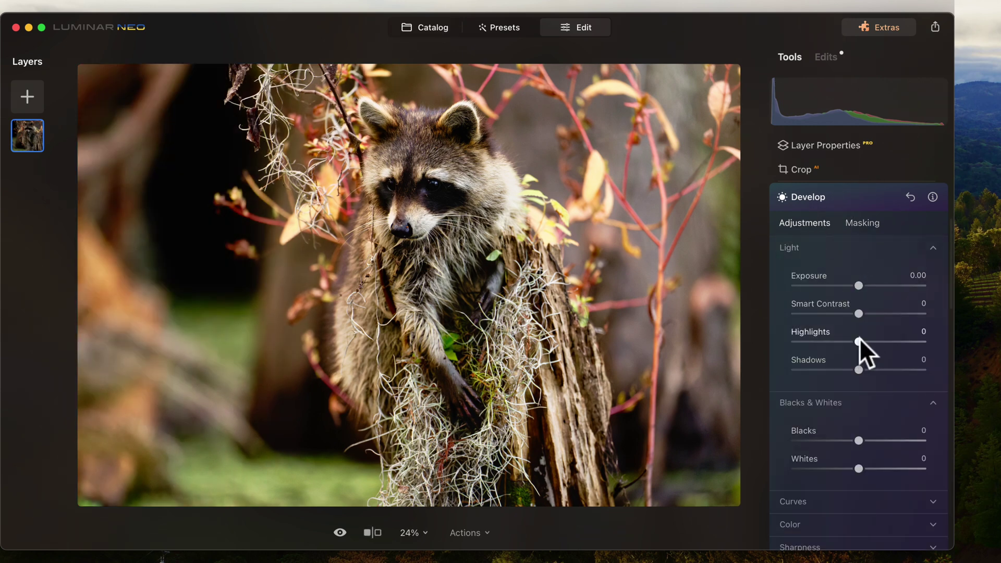
left_click_drag(859, 370, 786, 371)
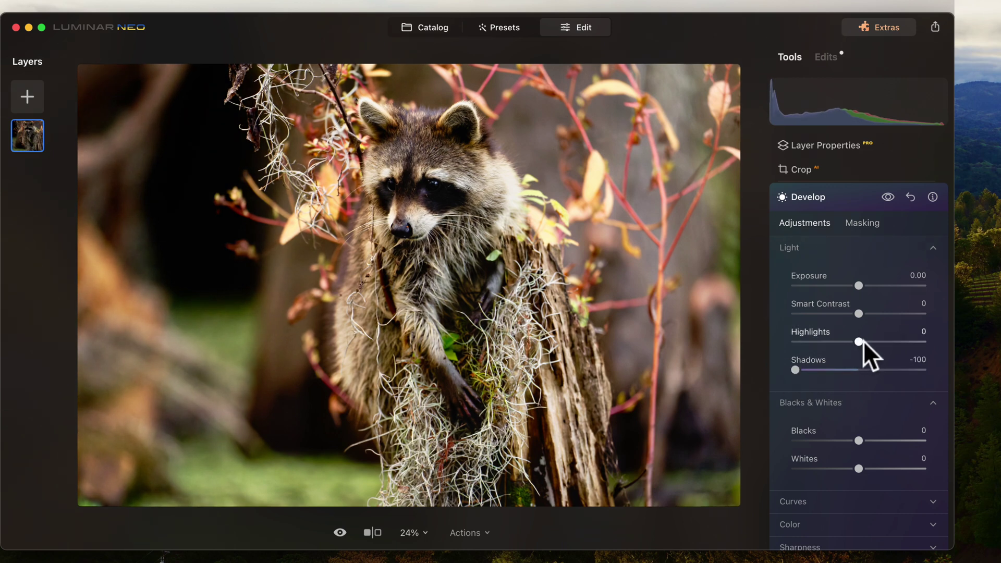
left_click_drag(863, 342, 789, 345)
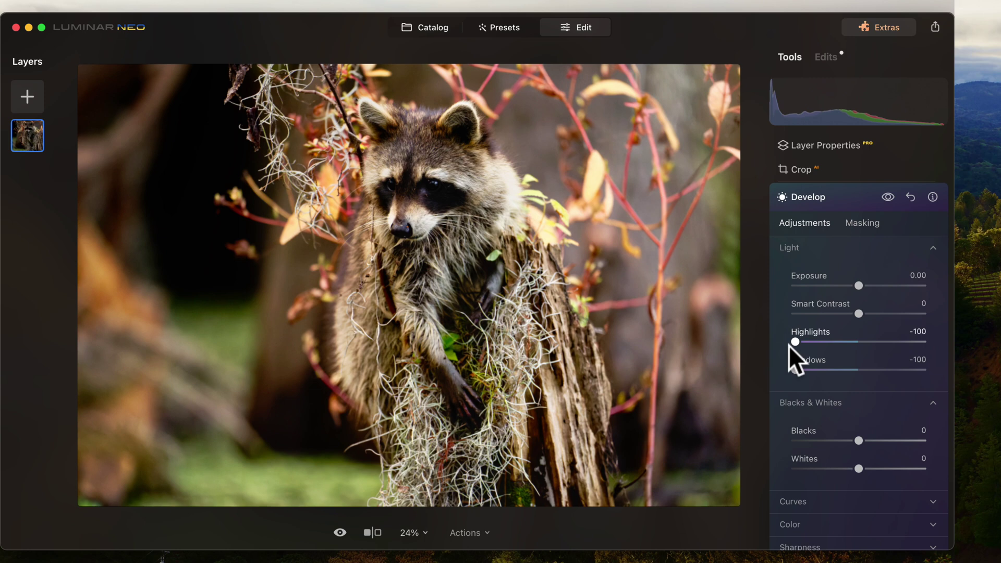
left_click(888, 197)
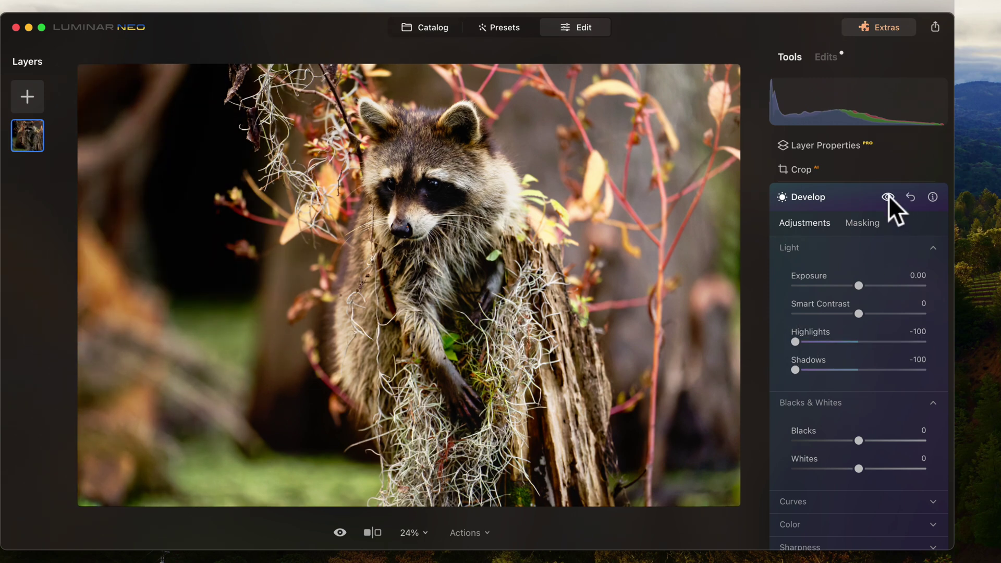
left_click_drag(857, 286, 852, 286)
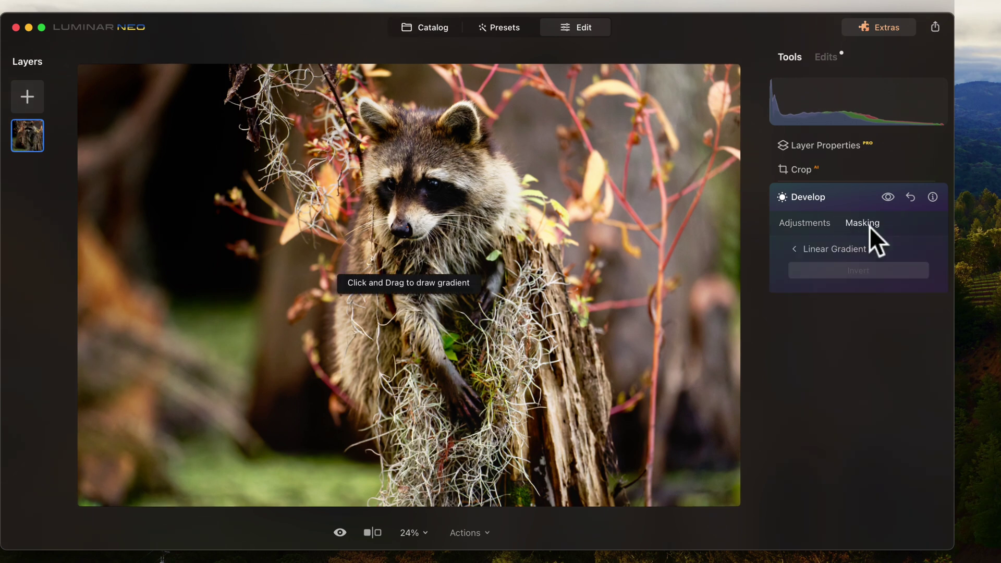
Step: Add a second Linear Gradient drawn from the top-right toward the raccoon and refine its placement
left_click(834, 249)
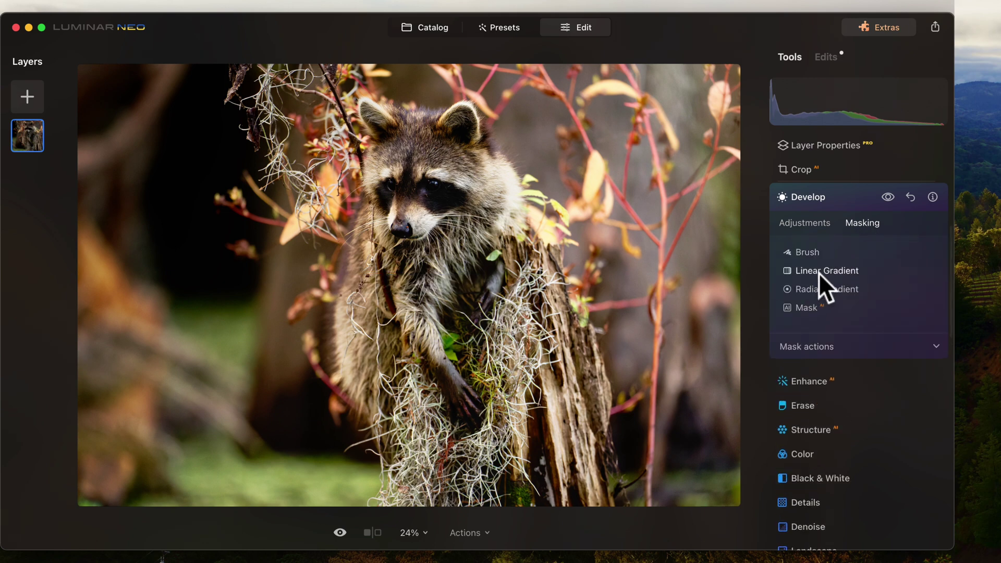
left_click(818, 271)
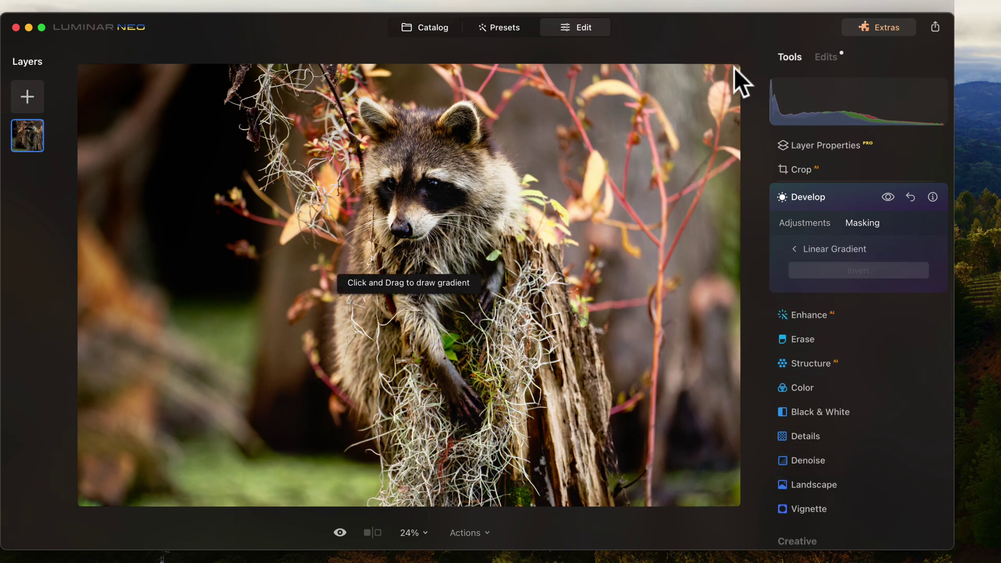
left_click_drag(733, 67, 436, 271)
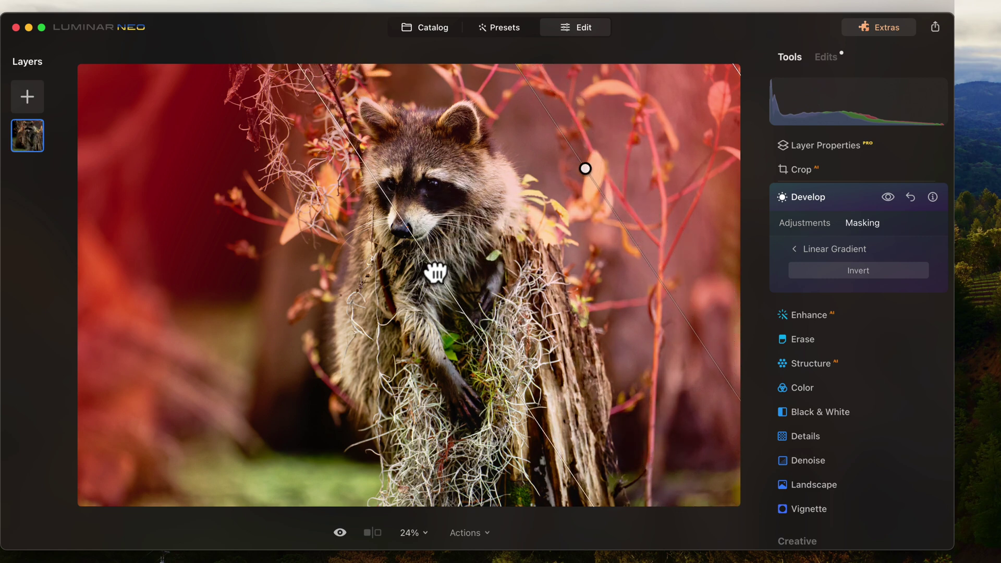
left_click_drag(589, 167, 558, 194)
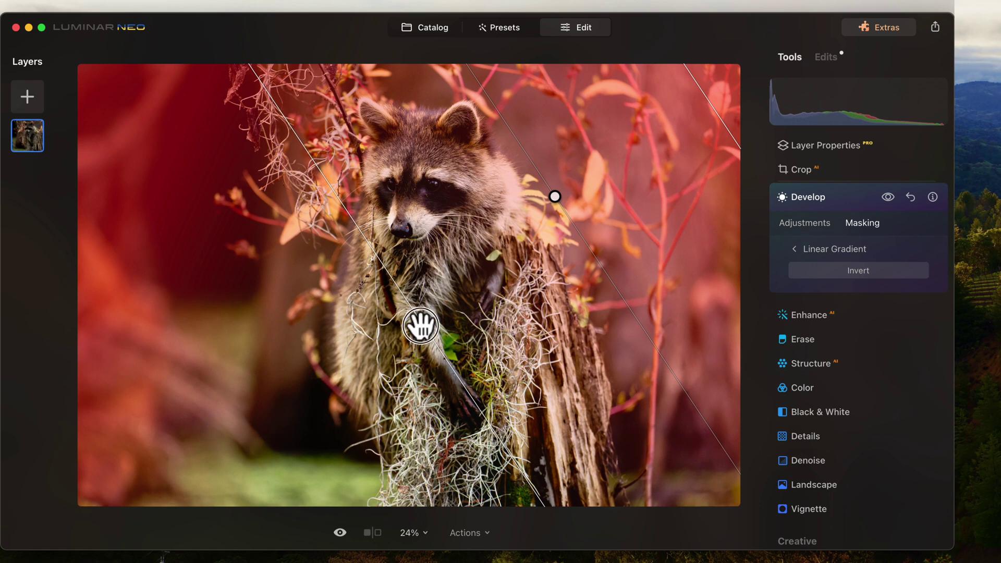
left_click_drag(420, 326, 494, 293)
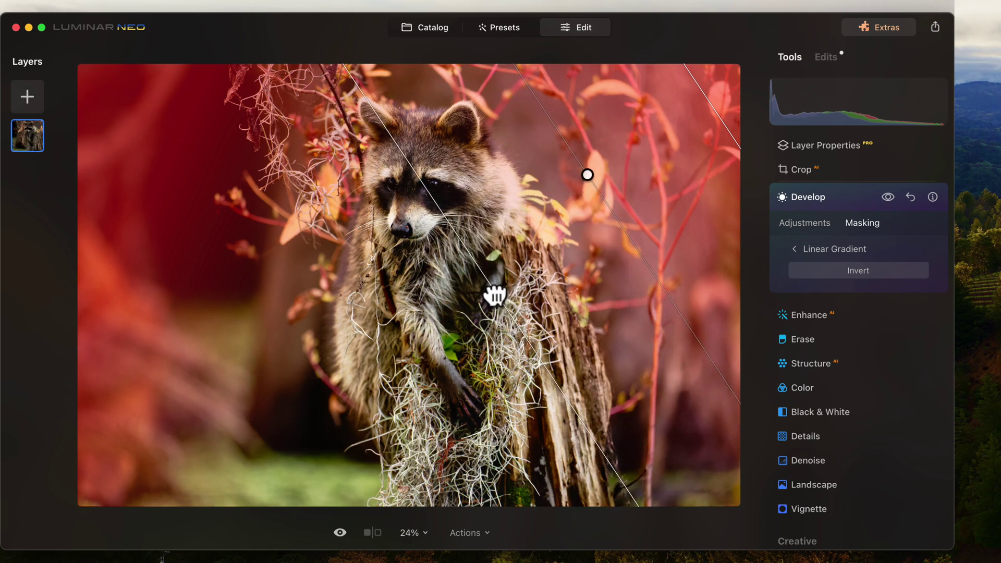
left_click_drag(715, 94, 662, 143)
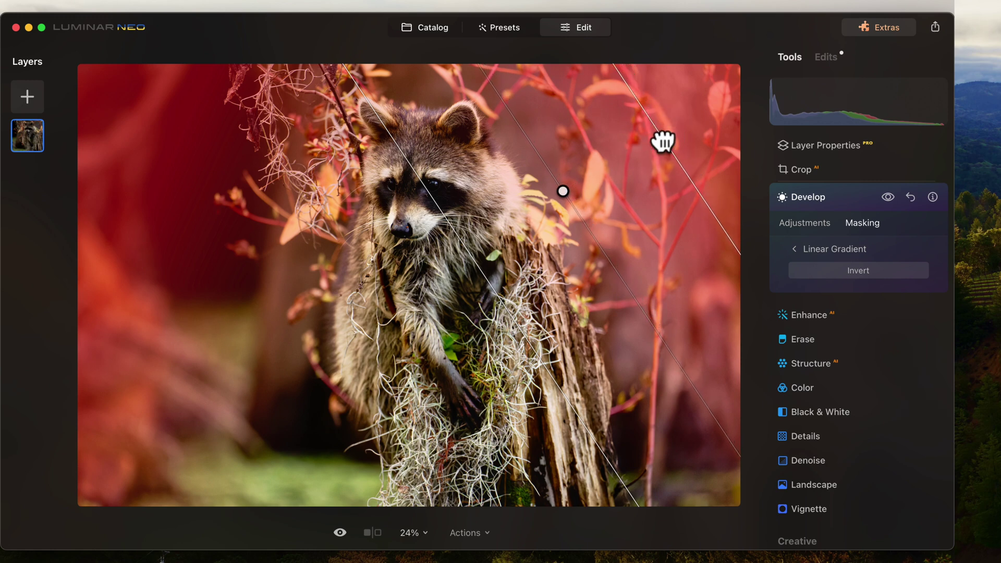
Step: Lower the masked Exposure to -1.72 and close the Develop adjustment
left_click(785, 226)
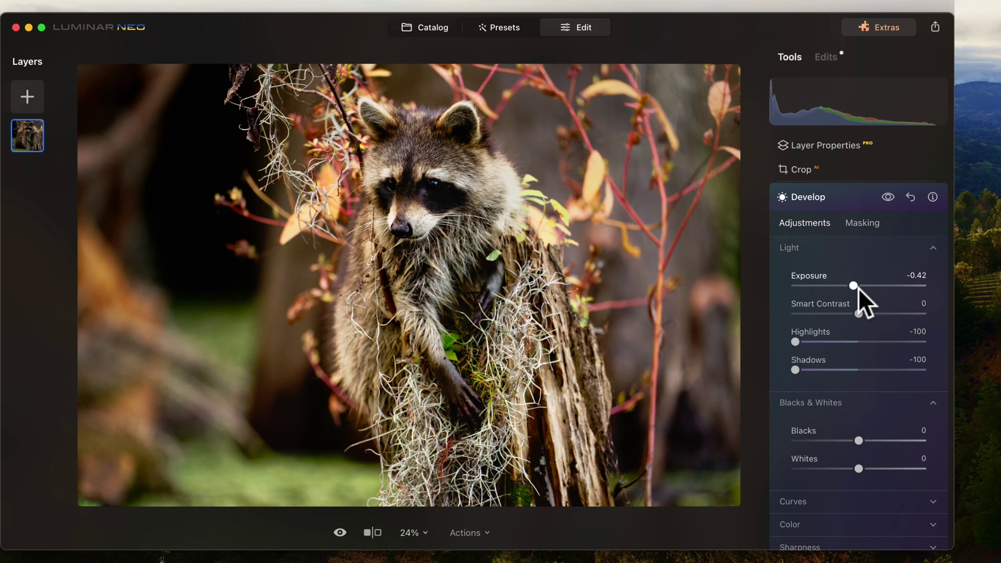
left_click_drag(852, 286, 843, 286)
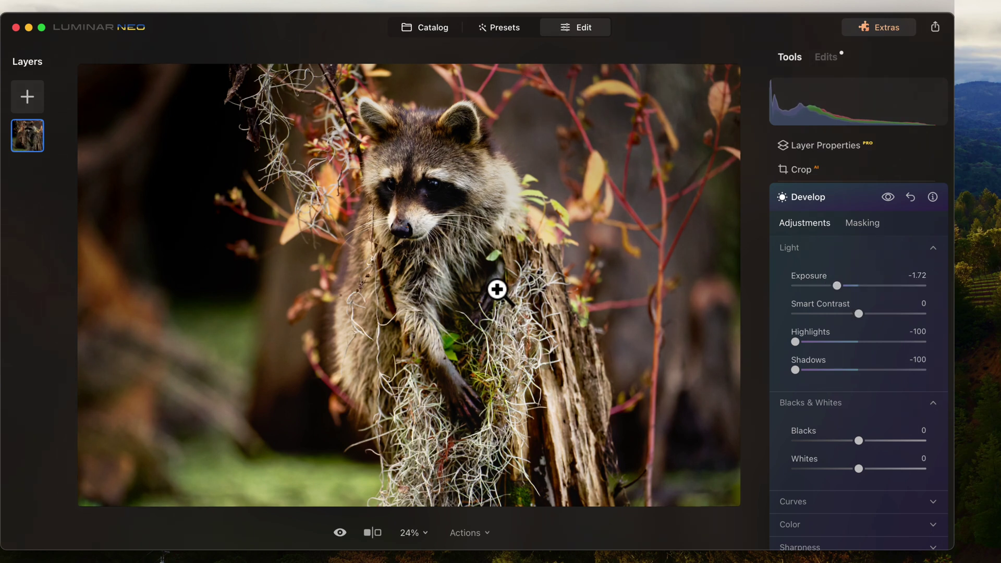
left_click(808, 198)
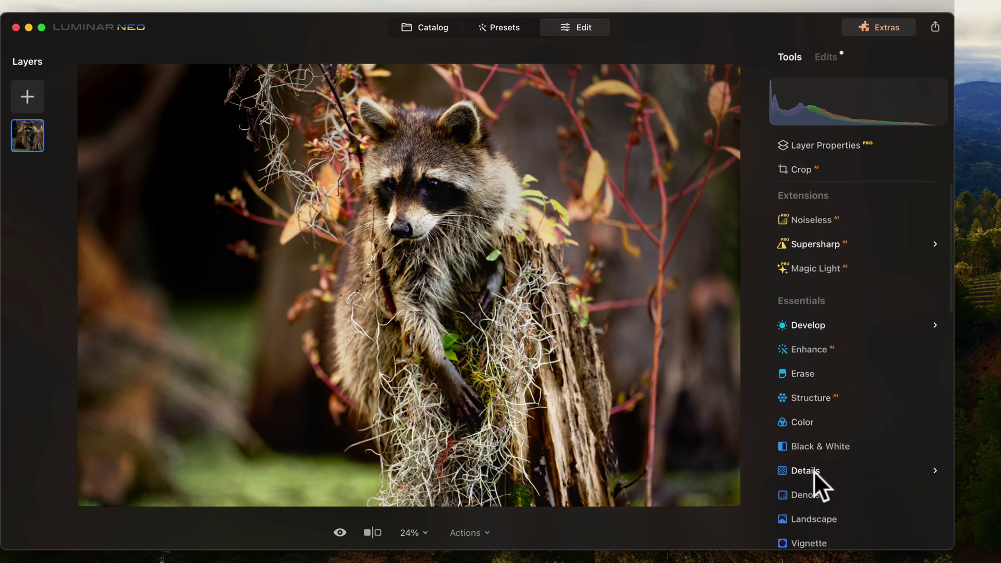
Step: In Dodge & Burn at 100% zoom, lighten both raccoon eyes with a size-57 brush
scroll(814, 472, "down", 10)
scroll(814, 471, "down", 5)
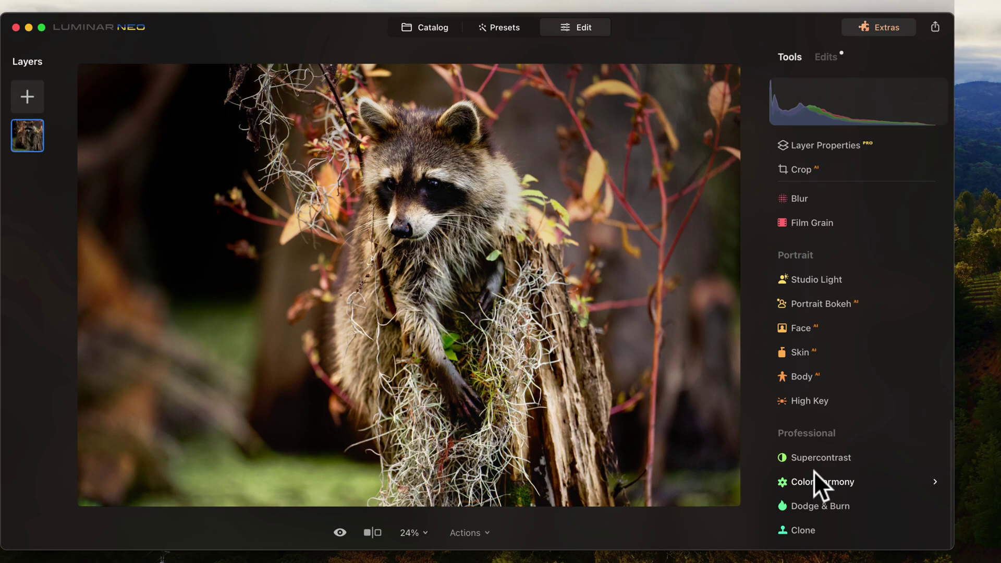
left_click(821, 506)
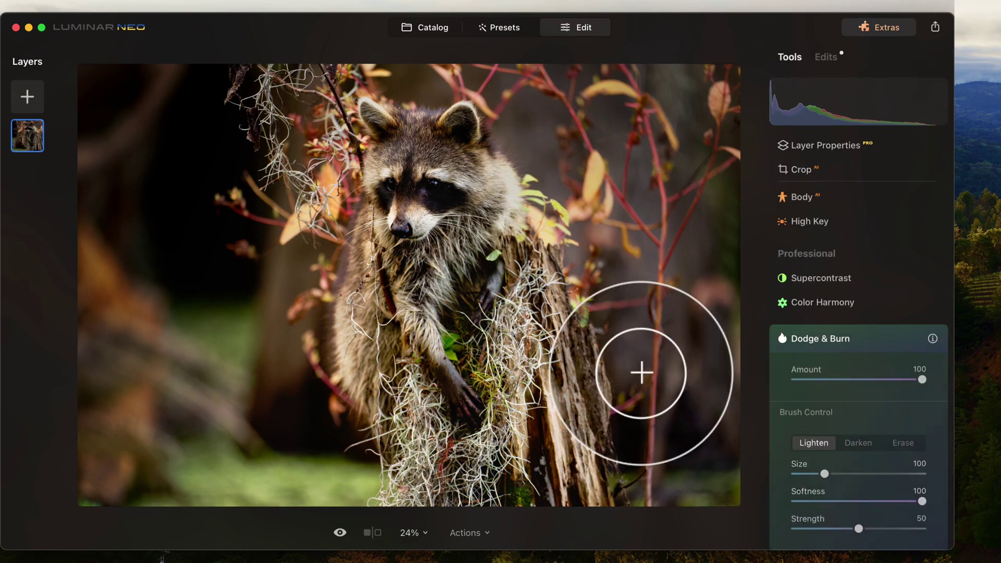
left_click(417, 532)
left_click(426, 449)
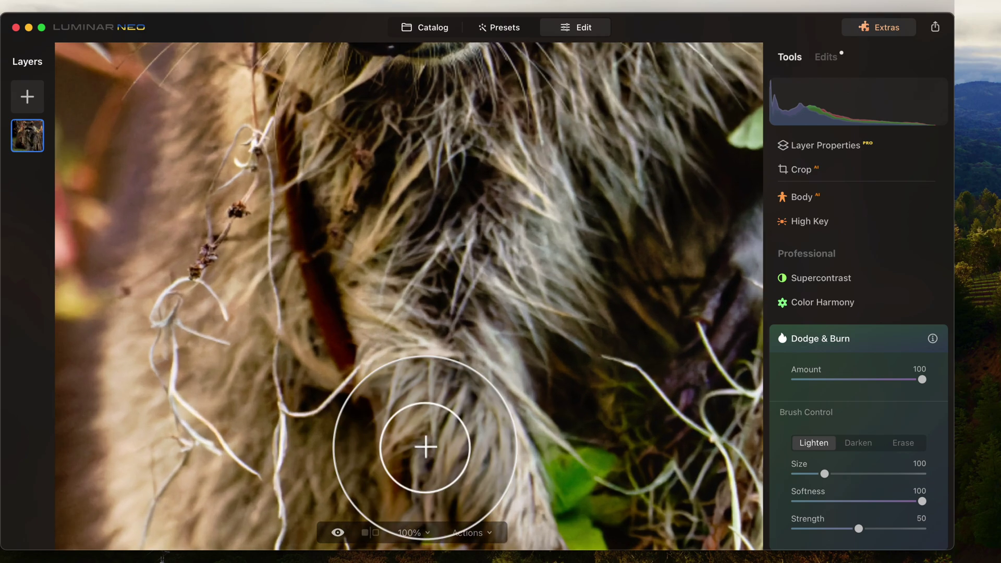
scroll(398, 357, "up", 10)
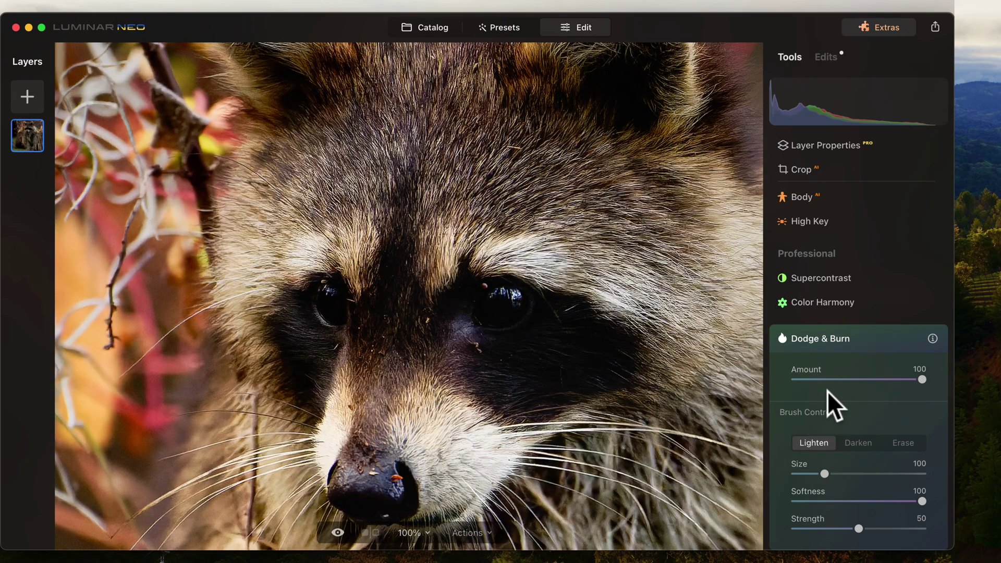
left_click_drag(818, 472, 810, 474)
mouse_move(318, 330)
left_mouse_down()
mouse_move(319, 293)
mouse_move(311, 315)
mouse_move(343, 319)
left_mouse_up()
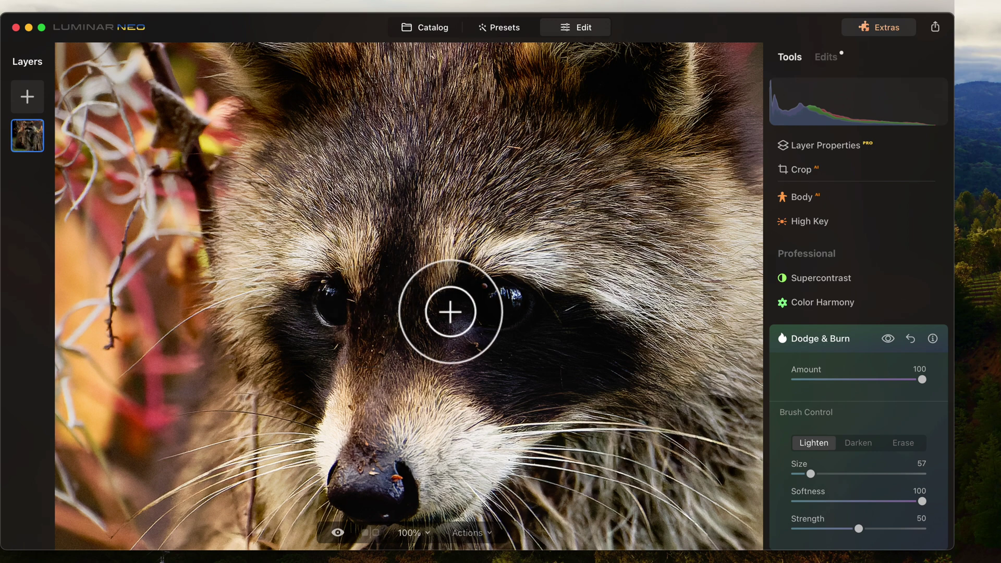
mouse_move(590, 343)
left_mouse_down()
mouse_move(473, 346)
mouse_move(551, 342)
mouse_move(536, 306)
mouse_move(474, 293)
left_mouse_up()
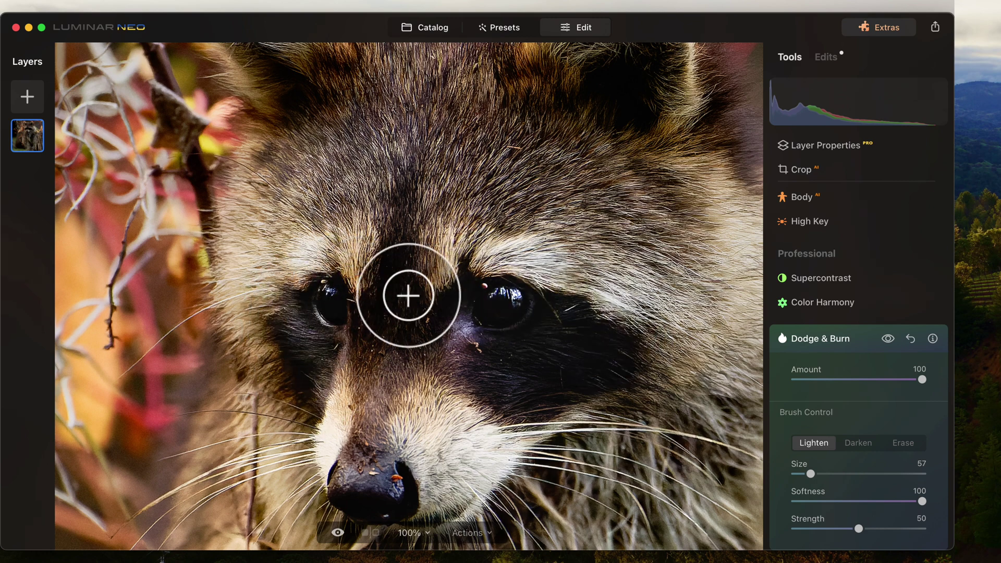
Step: Erase some eye lightening with a strength-50, size-58 erase brush, then close Dodge & Burn and fit the photo to view
scroll(525, 201, "up", 5)
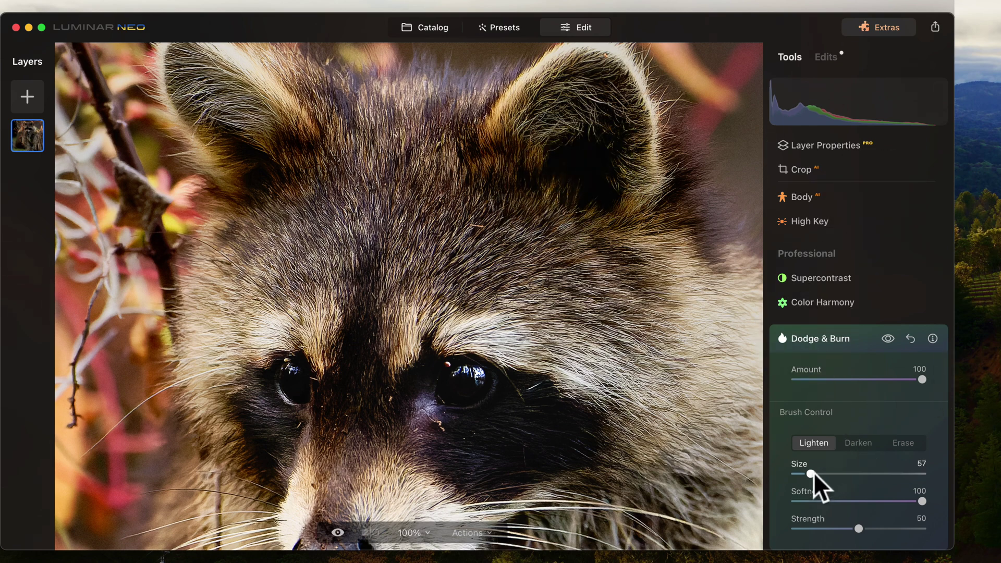
left_click(888, 338)
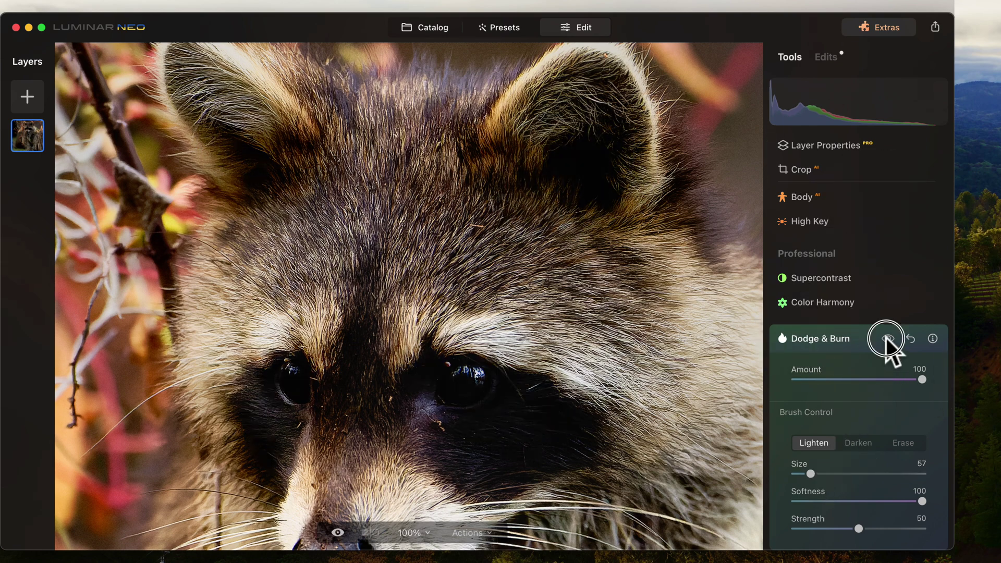
left_click(887, 338)
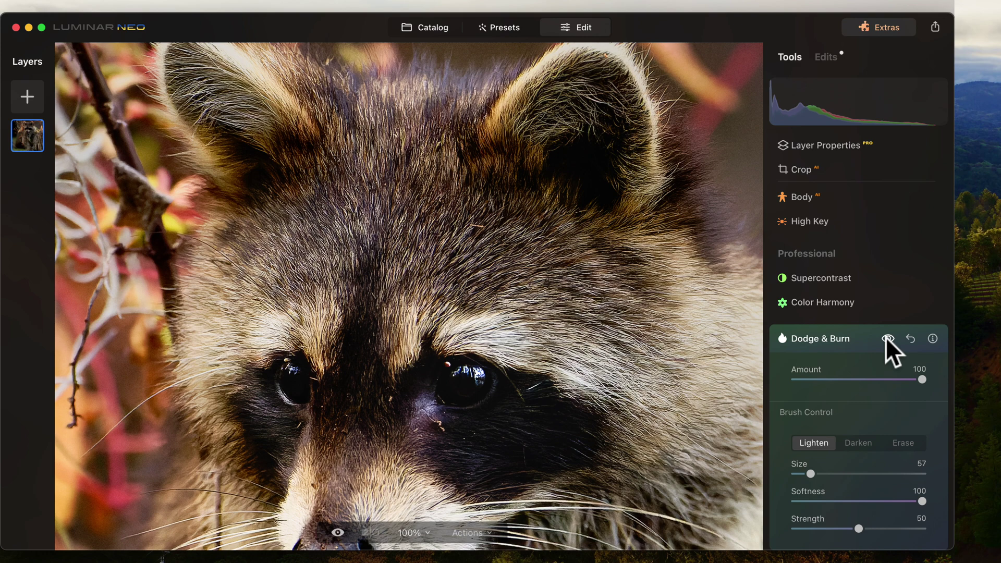
left_click(904, 445)
left_click_drag(922, 529, 858, 529)
left_click_drag(825, 474, 811, 474)
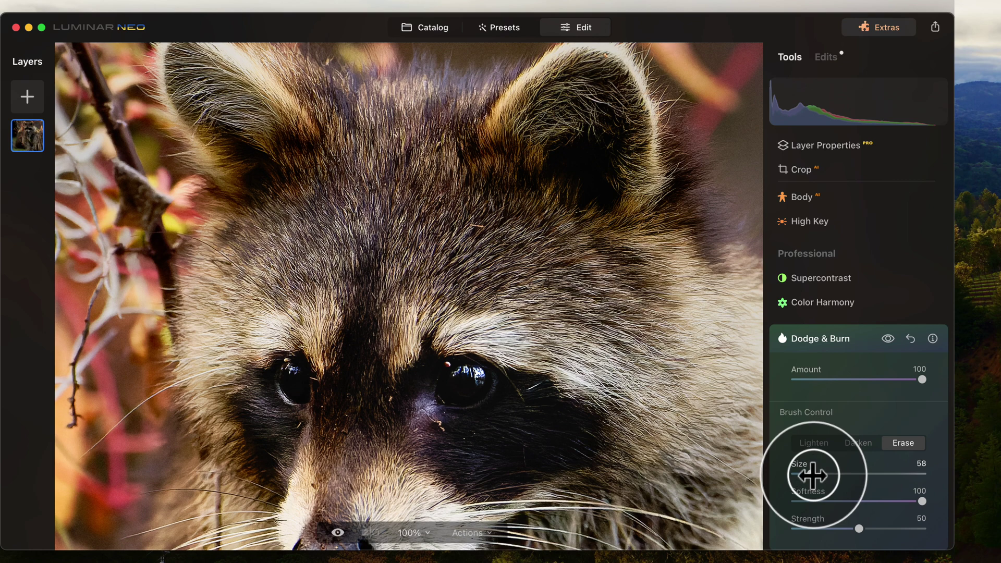
mouse_move(421, 385)
left_mouse_down()
mouse_move(430, 411)
mouse_move(447, 419)
mouse_move(417, 404)
mouse_move(453, 424)
left_mouse_up()
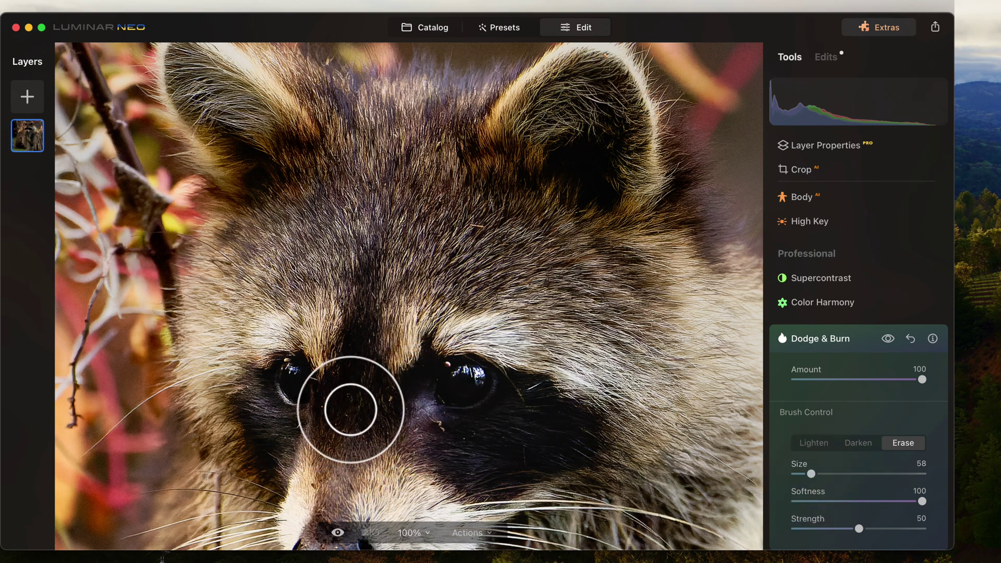
mouse_move(280, 420)
left_mouse_down()
mouse_move(251, 383)
mouse_move(309, 437)
mouse_move(454, 435)
mouse_move(414, 394)
mouse_move(459, 436)
mouse_move(527, 436)
mouse_move(456, 436)
mouse_move(404, 414)
mouse_move(468, 439)
mouse_move(409, 448)
mouse_move(500, 446)
mouse_move(451, 447)
mouse_move(419, 407)
mouse_move(431, 427)
mouse_move(456, 437)
mouse_move(409, 422)
mouse_move(409, 399)
mouse_move(459, 433)
left_mouse_up()
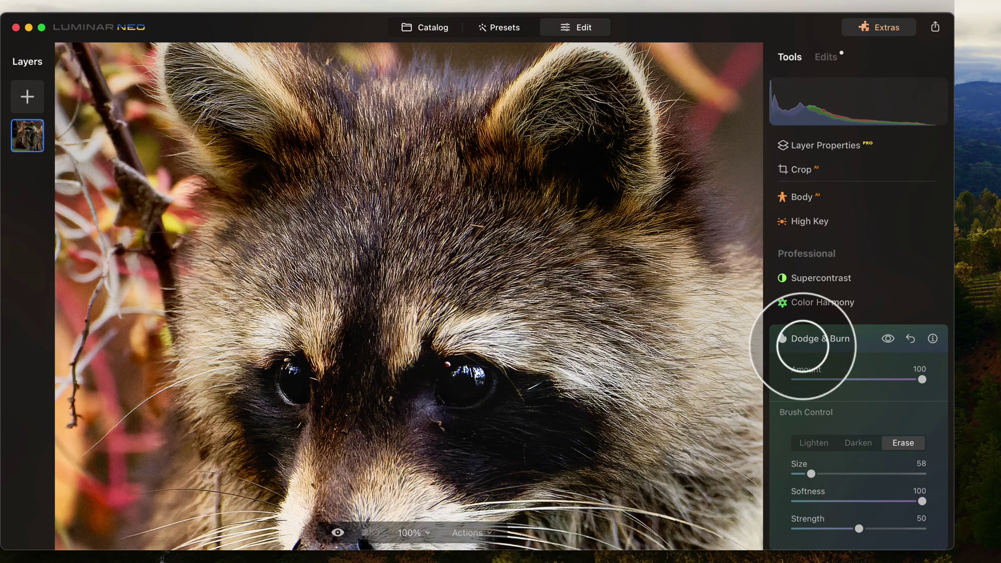
left_click(841, 338)
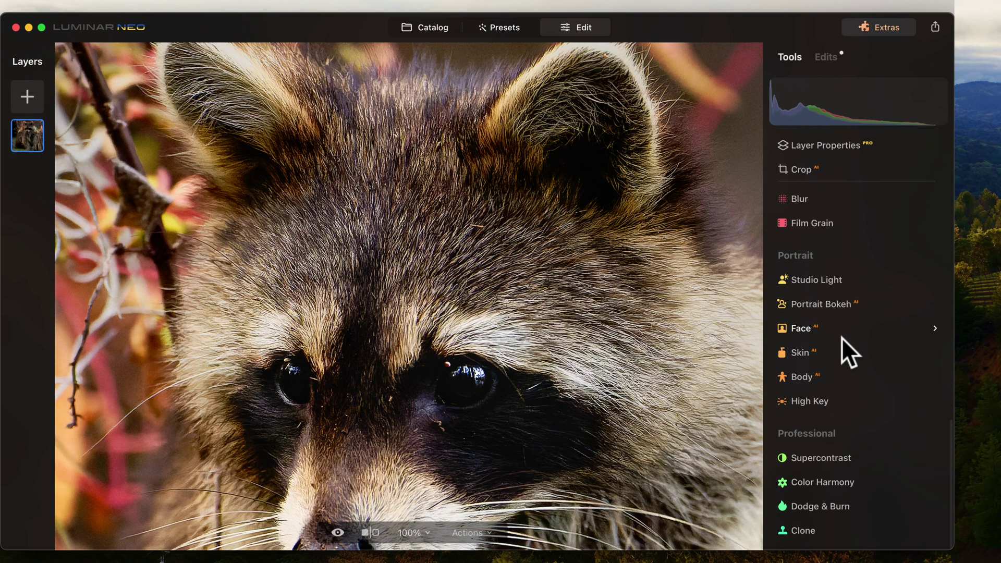
left_click(513, 319)
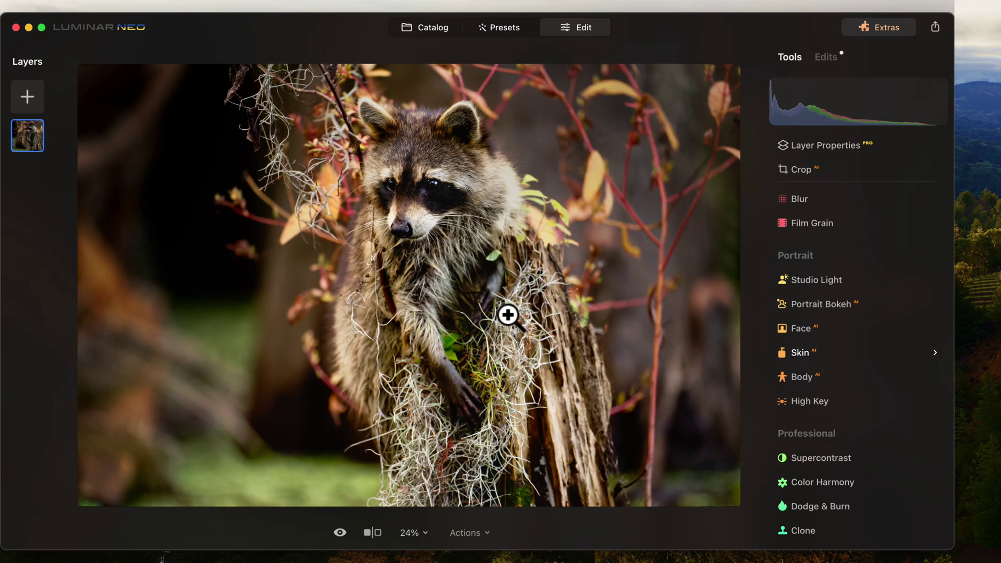
Step: Create a Mask AI selection in the Color tool, adding Natural Ground to Flora
scroll(846, 414, "down", 2)
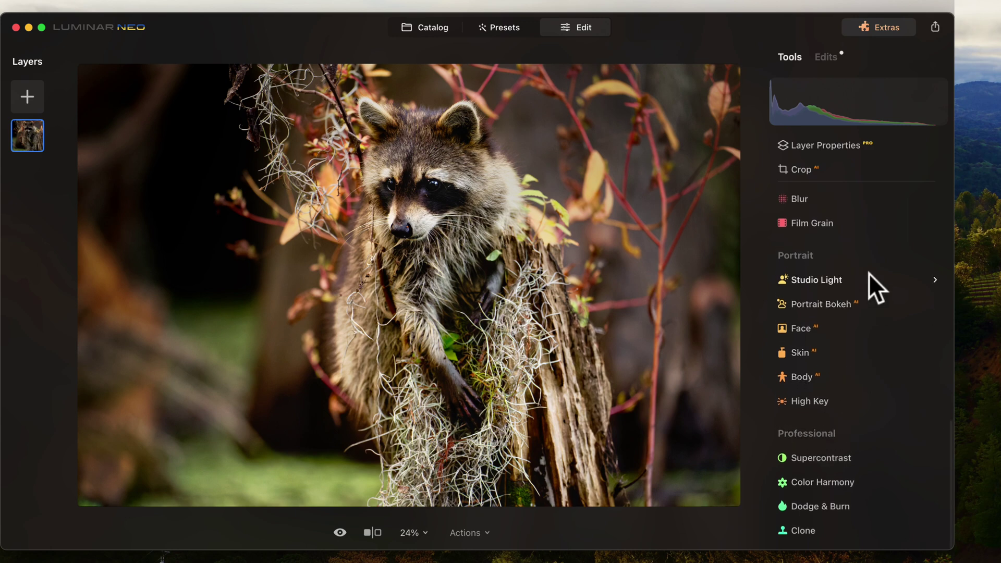
scroll(868, 273, "up", 10)
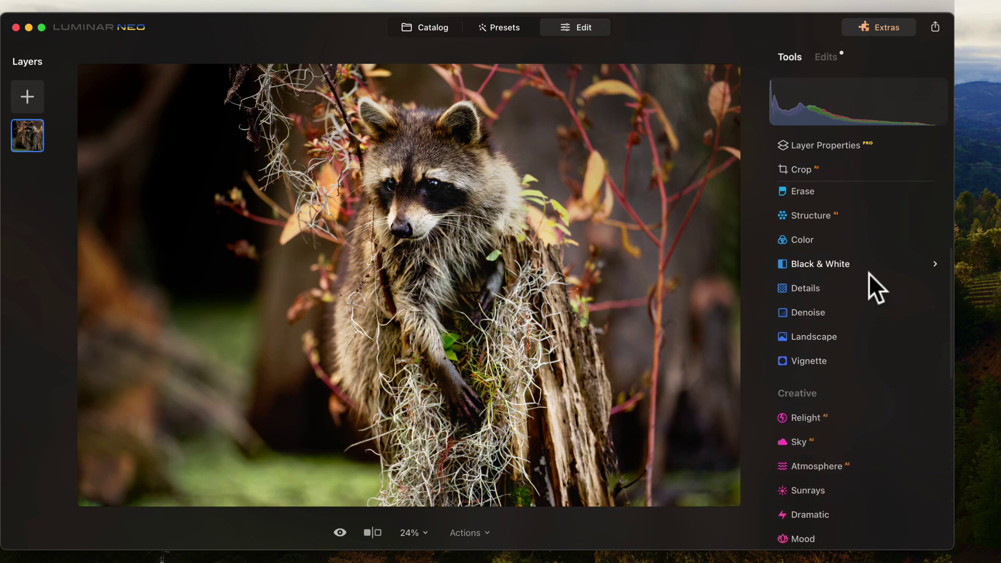
scroll(868, 273, "up", 5)
scroll(868, 273, "down", 4)
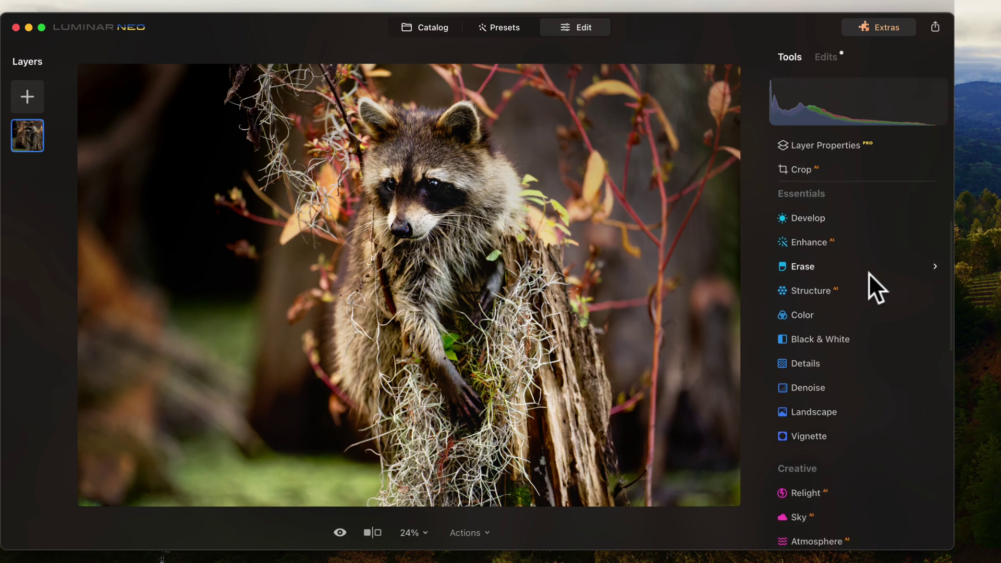
left_click(809, 271)
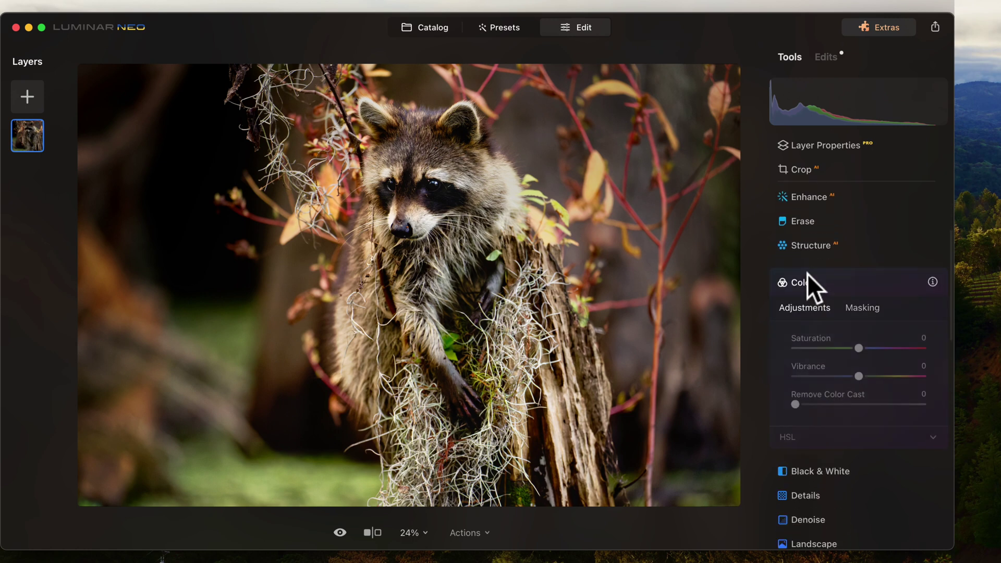
left_click(873, 306)
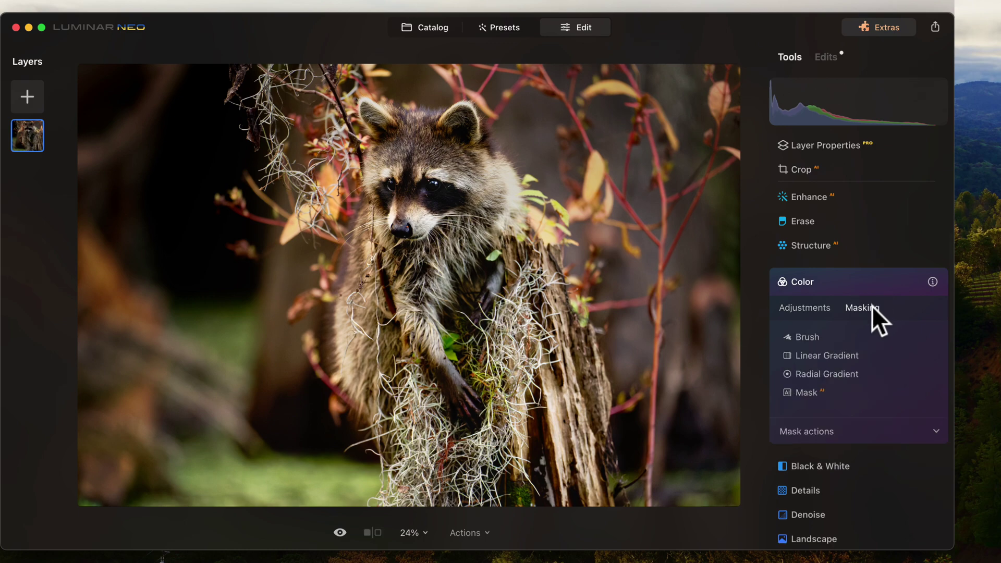
left_click(808, 392)
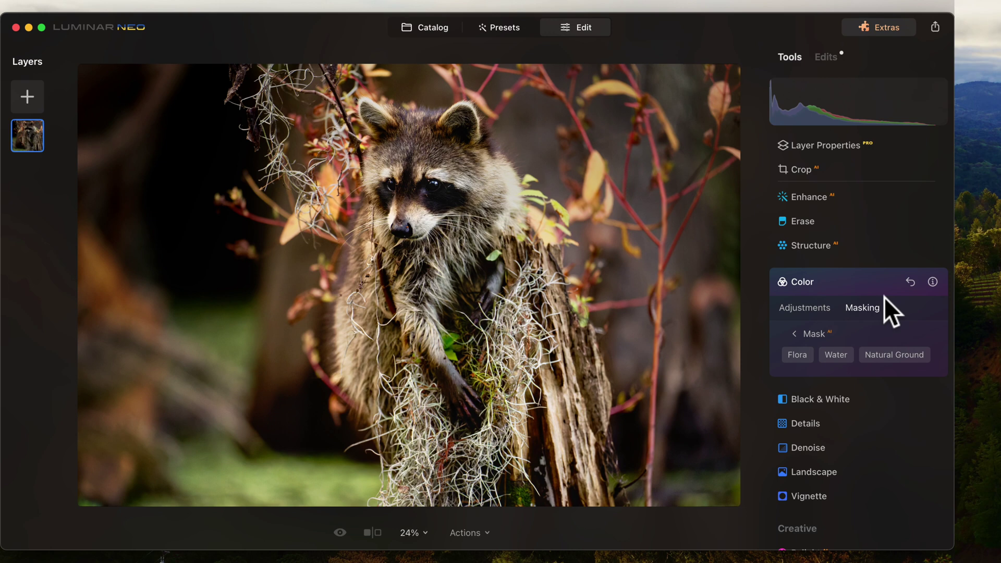
left_click(895, 355)
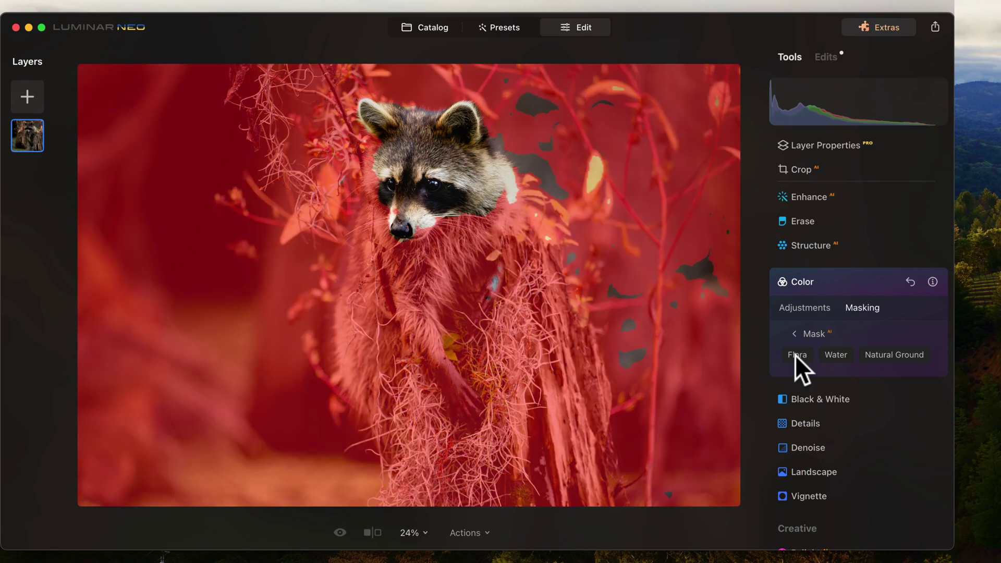
Step: Brush the Color mask over the raccoon's head and down its body, using a size-51 brush
left_click(797, 335)
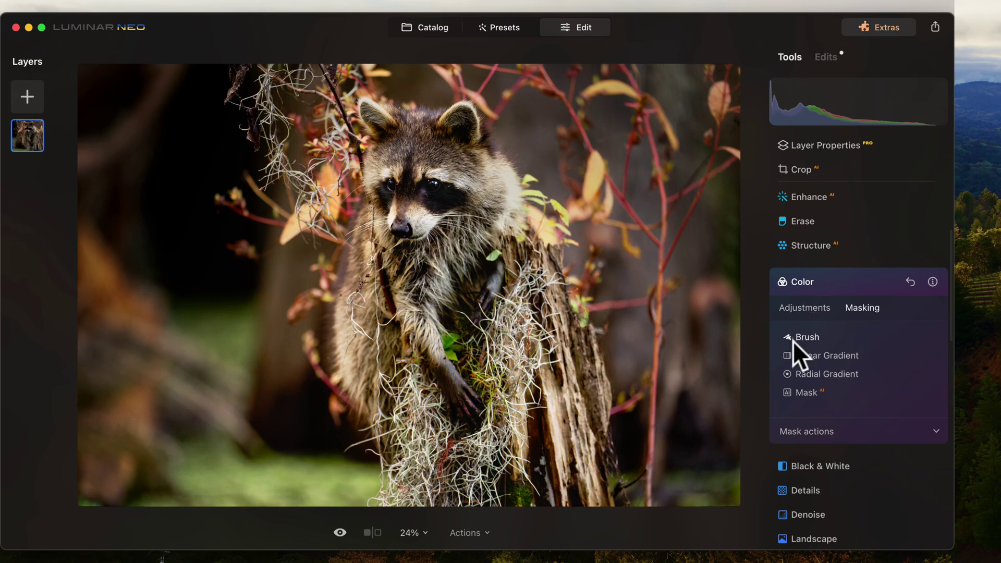
left_click(809, 338)
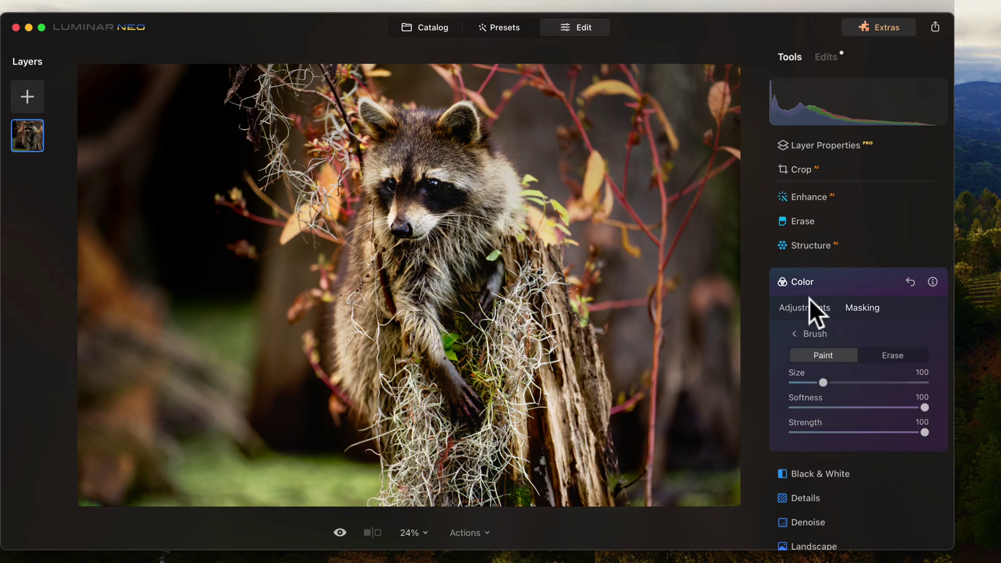
mouse_move(446, 183)
left_mouse_down()
mouse_move(495, 212)
mouse_move(451, 137)
mouse_move(443, 140)
left_mouse_up()
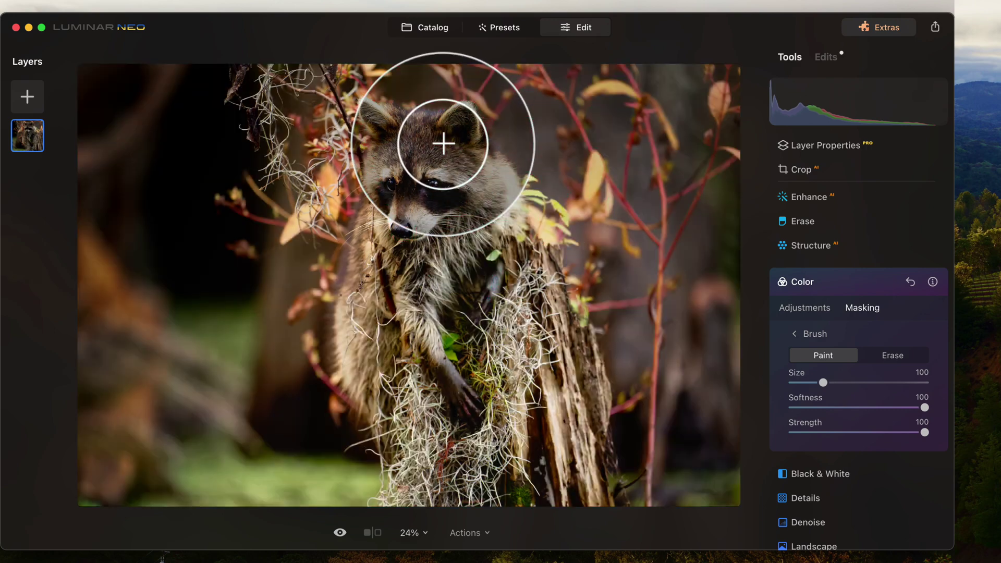
left_click(795, 333)
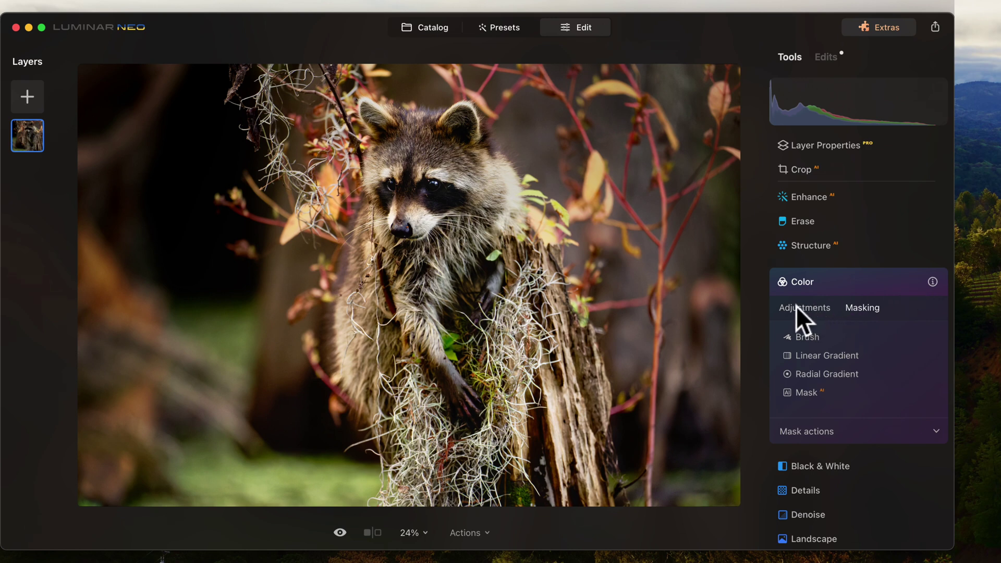
left_click(799, 336)
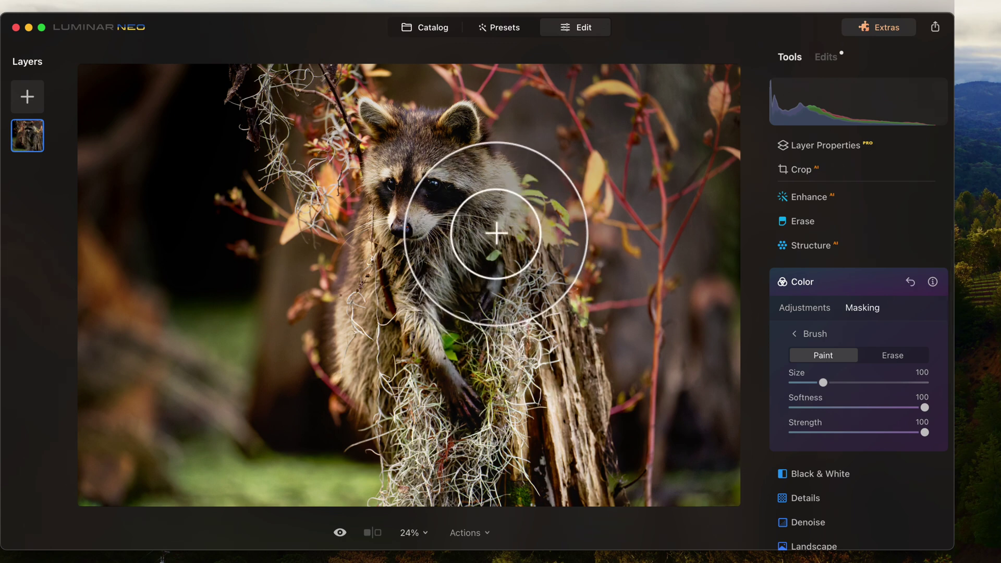
mouse_move(495, 233)
left_mouse_down()
mouse_move(458, 135)
mouse_move(417, 155)
mouse_move(382, 129)
mouse_move(421, 151)
mouse_move(397, 171)
mouse_move(389, 259)
mouse_move(454, 232)
mouse_move(387, 295)
mouse_move(380, 371)
mouse_move(443, 310)
mouse_move(466, 324)
mouse_move(423, 393)
mouse_move(521, 276)
mouse_move(587, 438)
mouse_move(533, 357)
mouse_move(442, 468)
mouse_move(400, 403)
mouse_move(500, 475)
mouse_move(536, 385)
mouse_move(547, 486)
mouse_move(424, 483)
mouse_move(509, 433)
mouse_move(520, 338)
mouse_move(500, 271)
mouse_move(448, 174)
mouse_move(456, 136)
left_mouse_up()
left_click(456, 136)
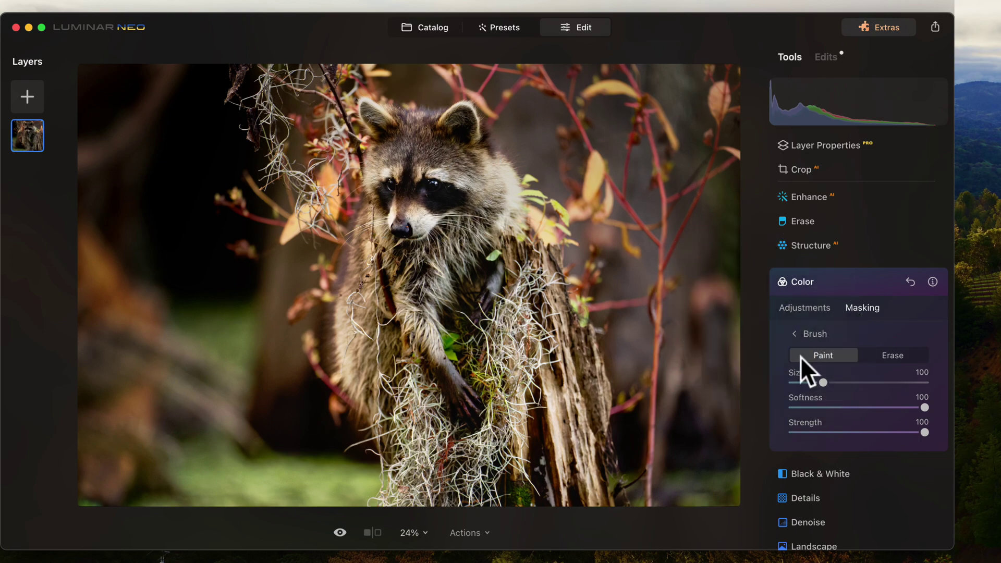
left_click_drag(812, 382, 806, 382)
mouse_move(401, 133)
left_mouse_down()
mouse_move(368, 111)
mouse_move(411, 164)
left_mouse_up()
mouse_move(448, 127)
left_mouse_down()
mouse_move(507, 195)
mouse_move(524, 248)
mouse_move(563, 292)
mouse_move(592, 396)
mouse_move(594, 508)
left_mouse_up()
Step: Invert the Color mask onto the background, preview the overlay, and return to the colour sliders
left_click(799, 336)
left_click(857, 433)
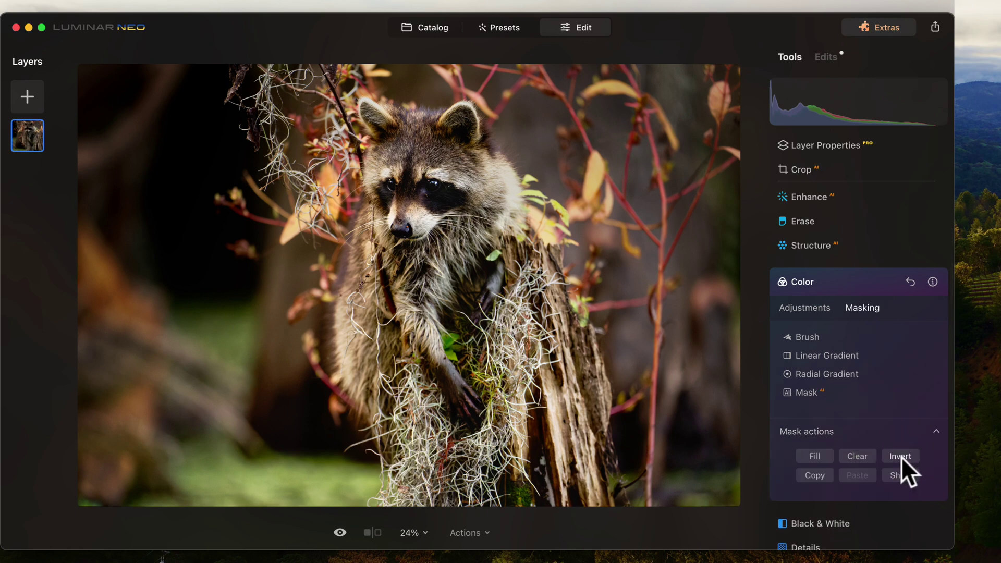
left_click(900, 474)
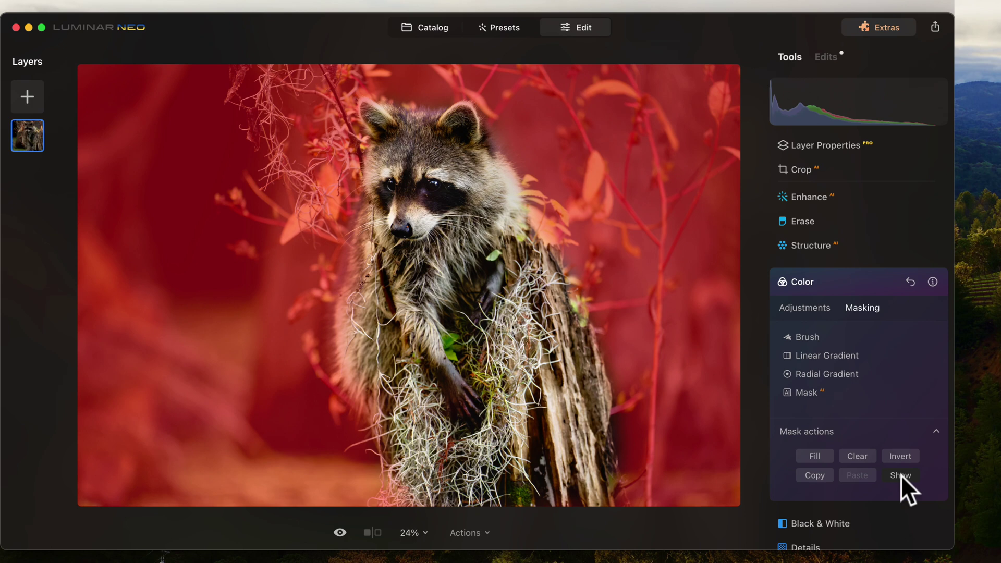
left_click(802, 307)
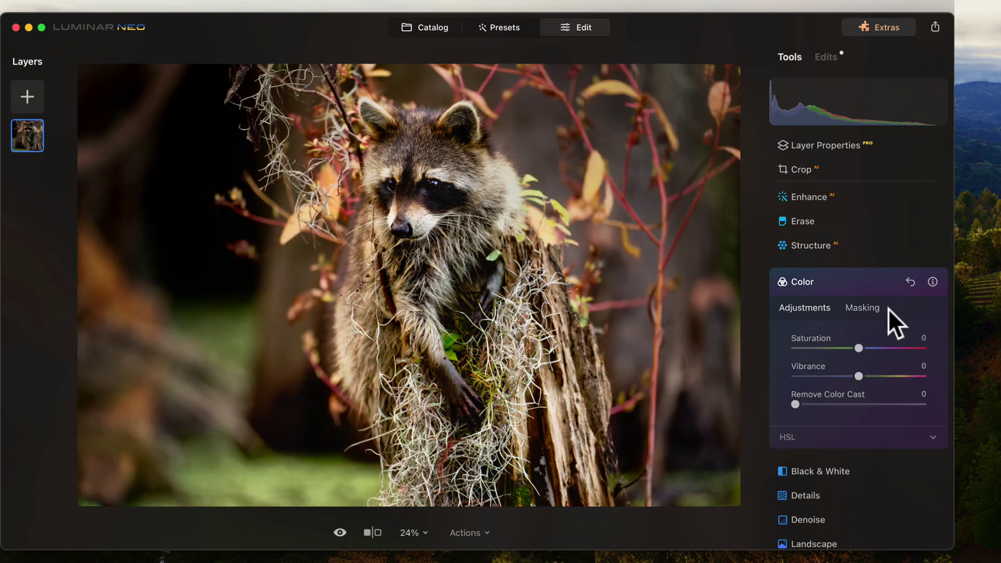
Step: Set Vibrance to 25 and HSL Hue to Red 20, Orange -28, Yellow 17, Green -11
left_click_drag(859, 375, 874, 376)
left_click(800, 439)
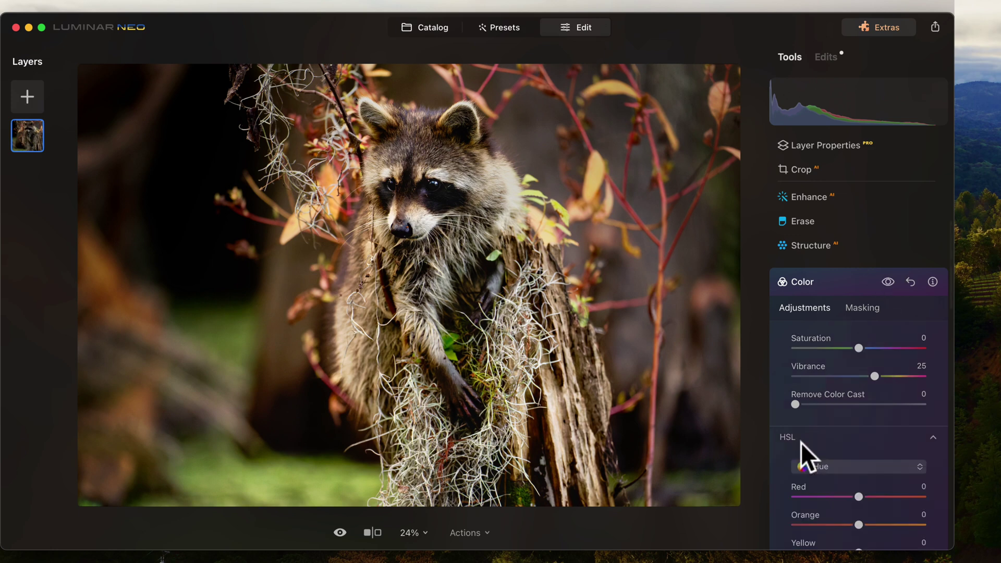
scroll(800, 442, "down", 5)
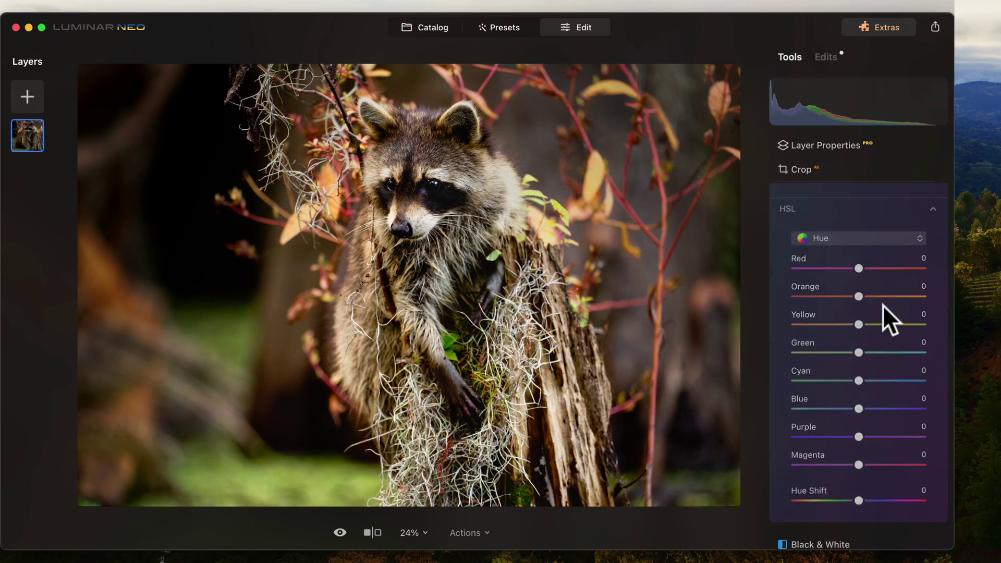
left_click_drag(858, 296, 871, 269)
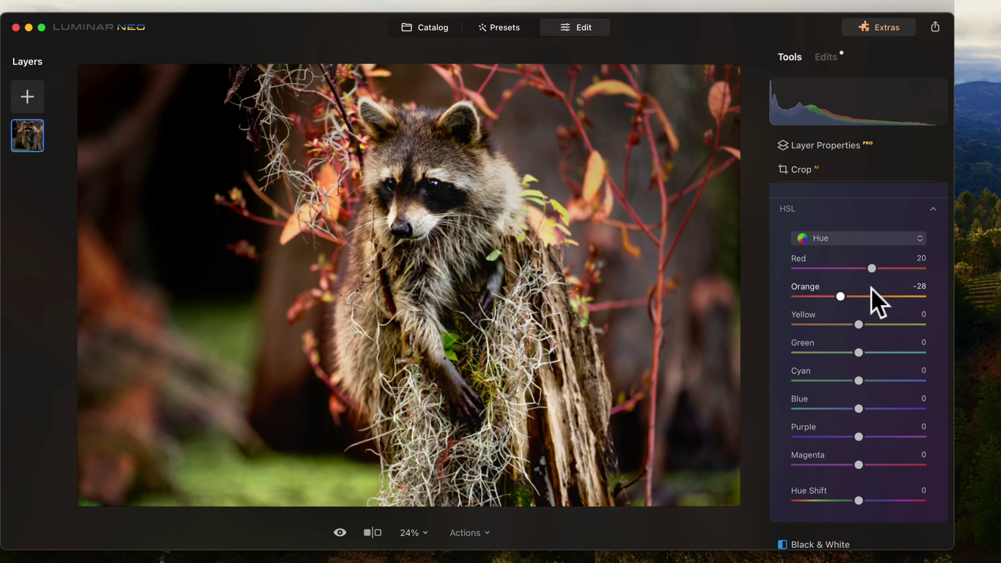
left_click_drag(859, 324, 851, 352)
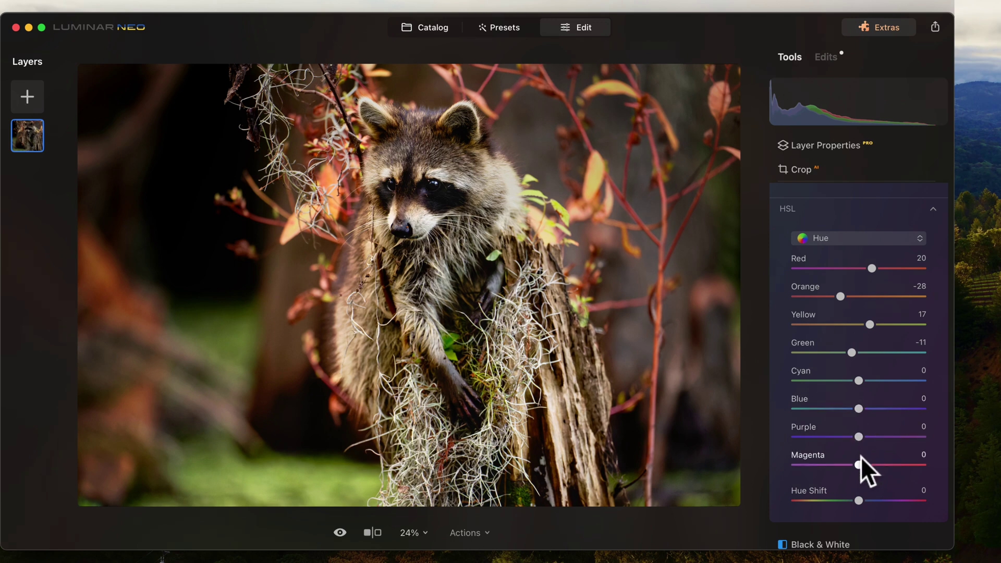
Step: Set HSL Saturation to Red 20, Orange 10, Yellow 14, Green 10
left_click(846, 239)
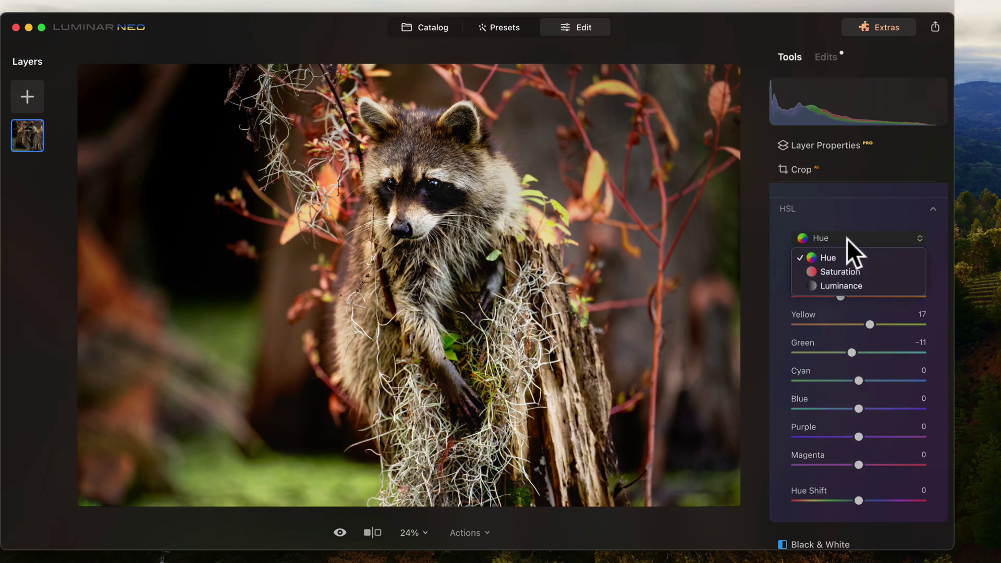
left_click(842, 271)
left_click_drag(860, 269, 866, 296)
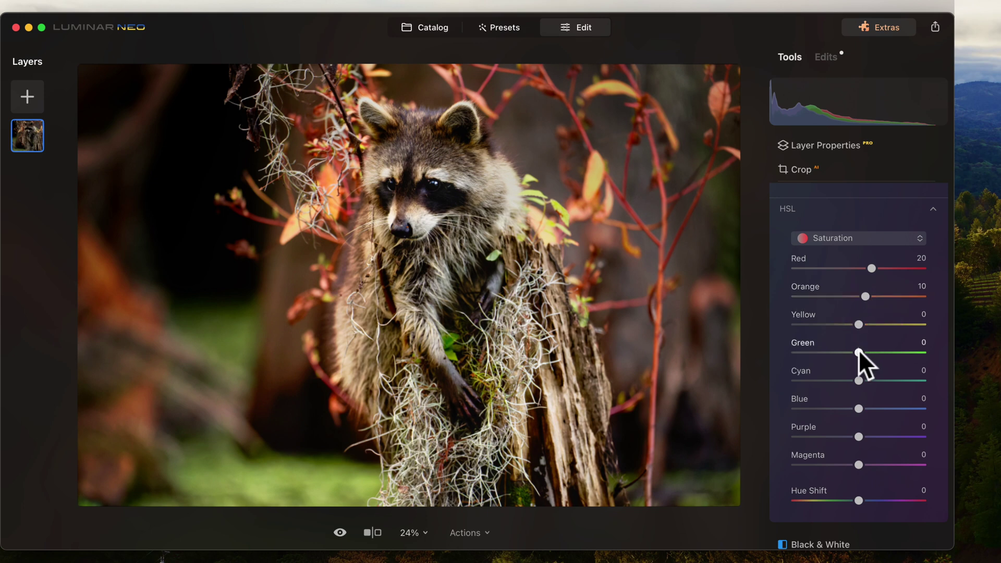
left_click_drag(858, 352, 867, 324)
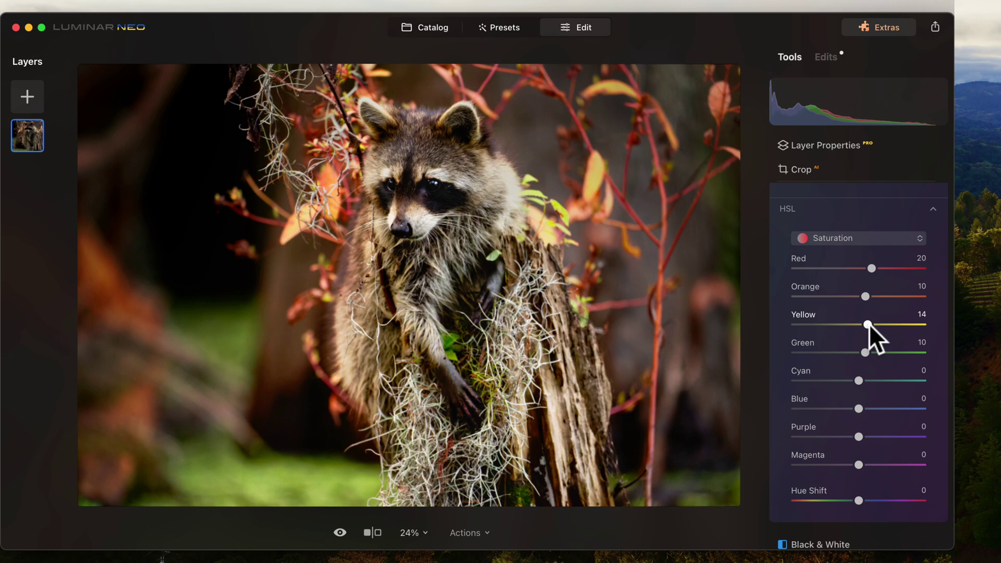
Step: Set HSL Luminance to Red 15, Orange 22, Yellow 22, Green 16
left_click(854, 239)
left_click(834, 285)
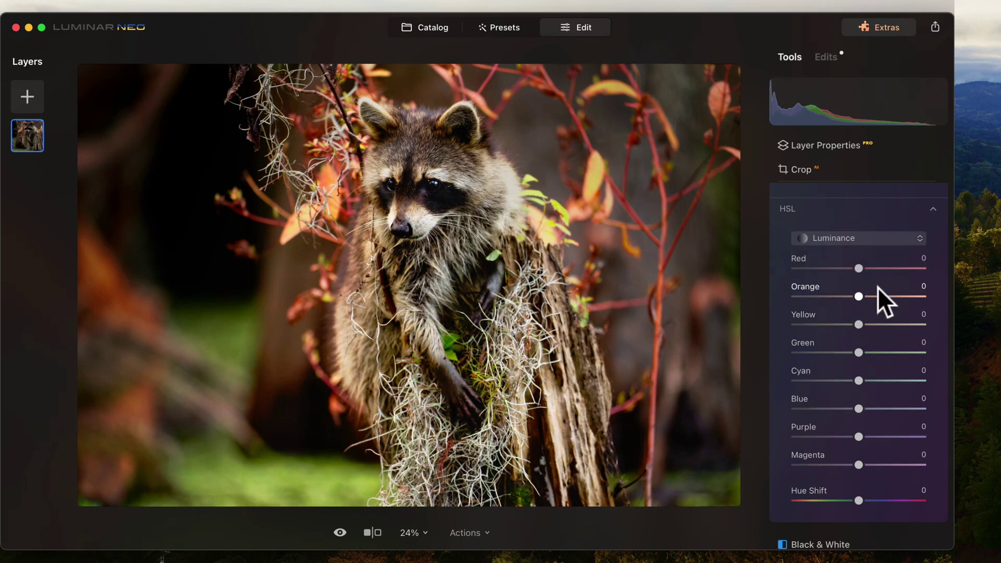
left_click_drag(858, 268, 870, 351)
scroll(836, 223, "up", 10)
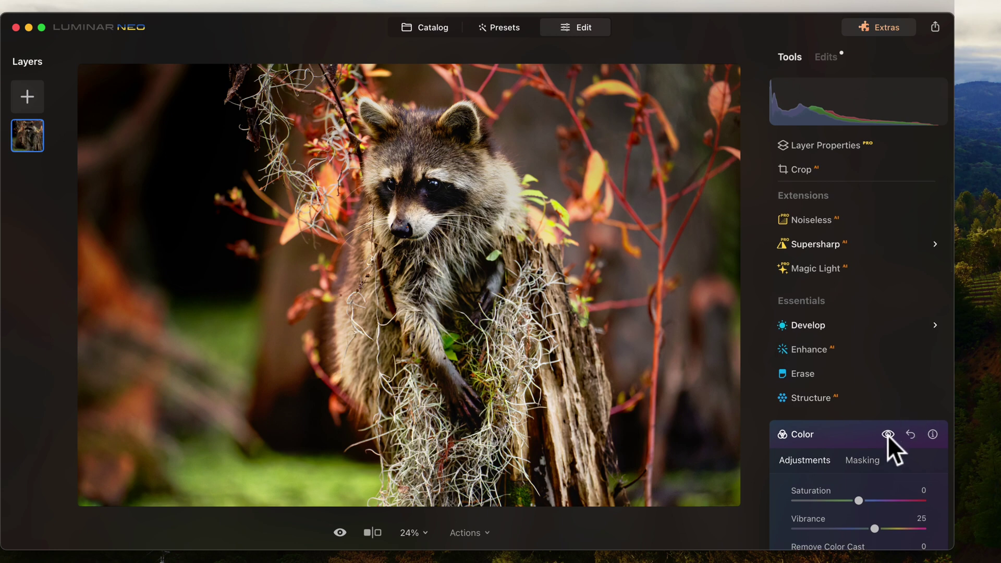
left_click(887, 434)
left_click(887, 434)
scroll(861, 435, "down", 4)
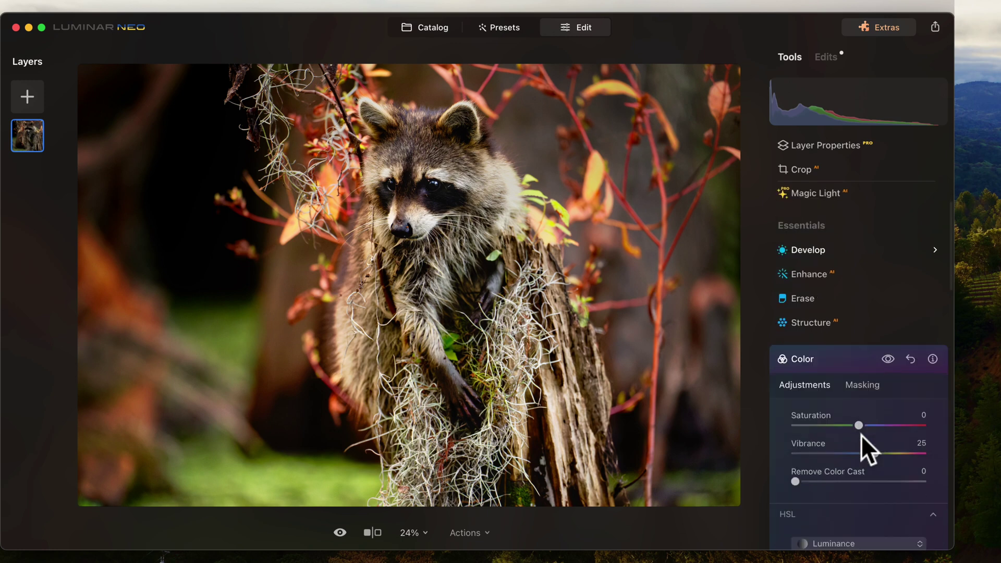
left_click_drag(877, 442, 862, 443)
left_click_drag(889, 348, 889, 348)
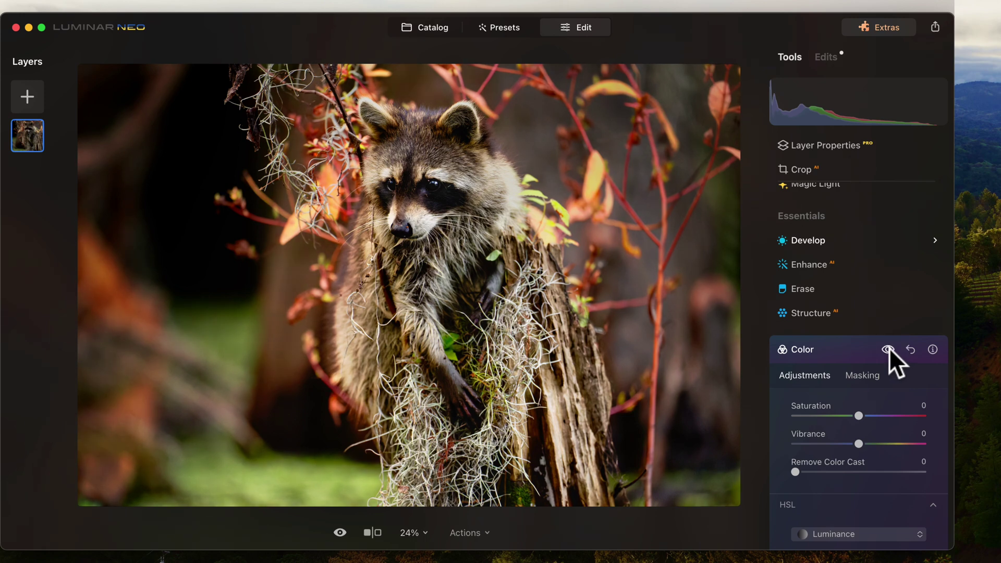
left_click(839, 343)
Step: Open the Creative Blur tool and brush a mask over the raccoon's head
scroll(838, 343, "down", 5)
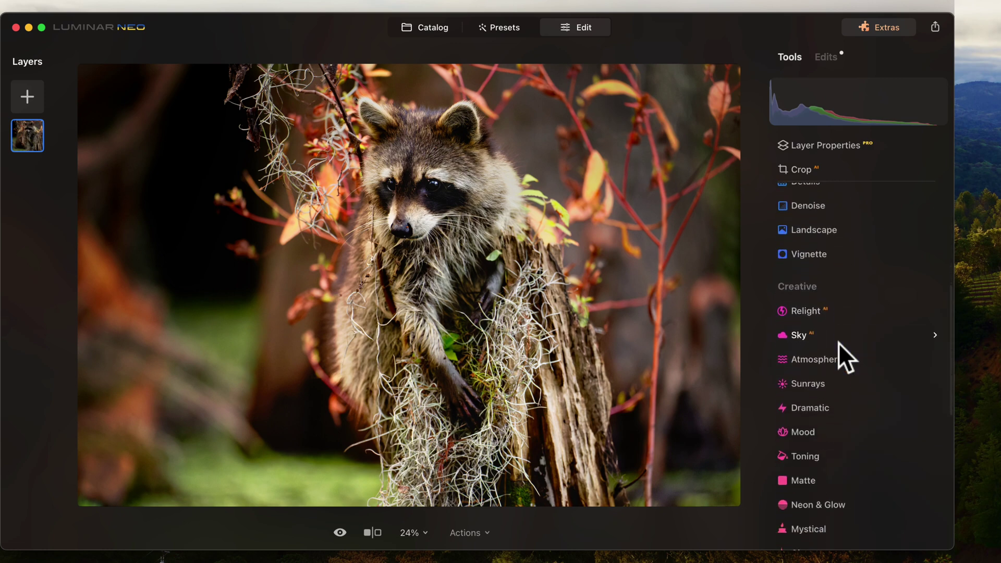
scroll(838, 343, "down", 3)
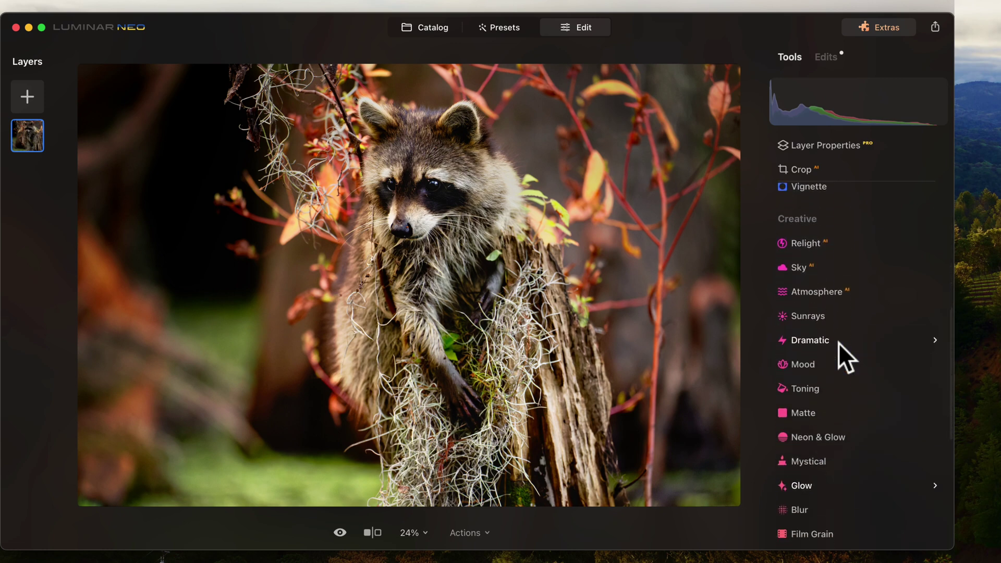
scroll(838, 342, "down", 10)
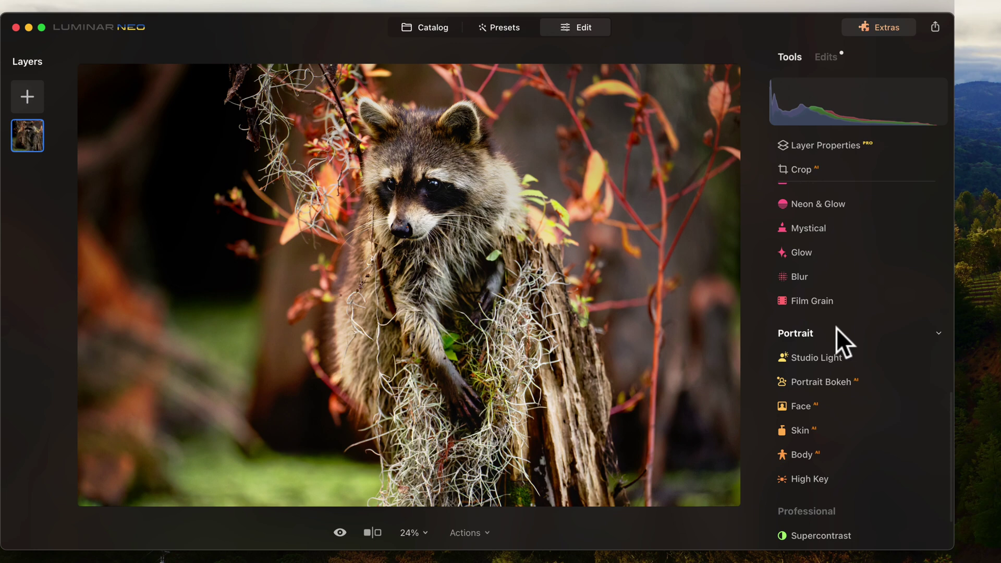
left_click(799, 280)
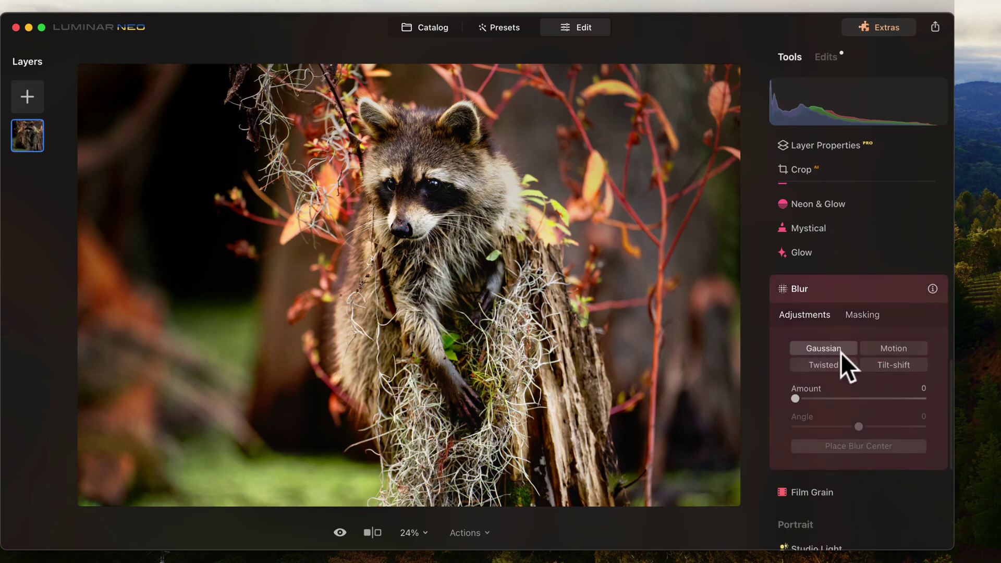
left_click(865, 316)
left_click(811, 345)
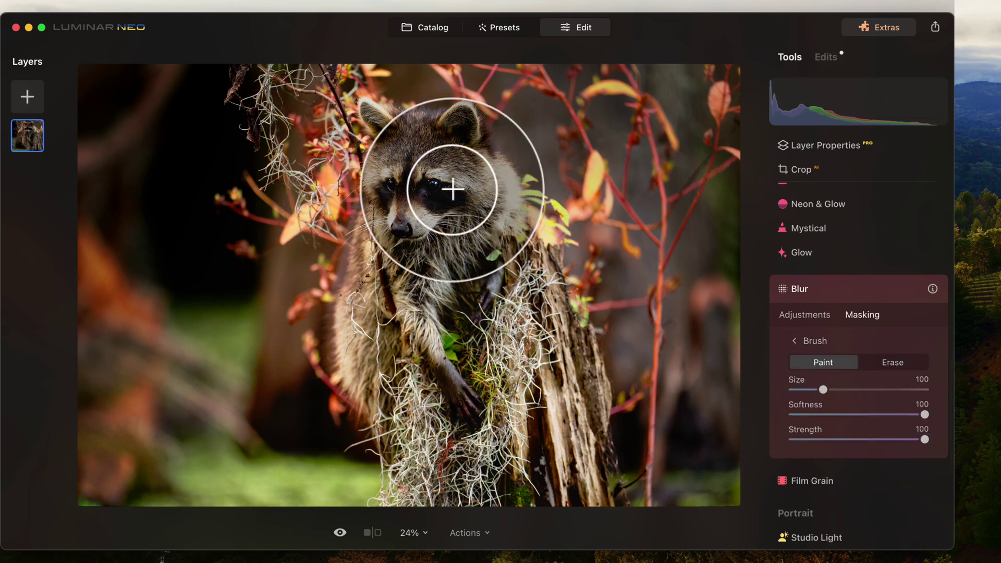
mouse_move(452, 187)
left_mouse_down()
mouse_move(479, 174)
mouse_move(459, 133)
mouse_move(383, 128)
mouse_move(412, 167)
mouse_move(385, 223)
mouse_move(366, 323)
mouse_move(427, 300)
mouse_move(470, 249)
mouse_move(457, 388)
mouse_move(491, 253)
mouse_move(473, 202)
mouse_move(504, 227)
mouse_move(548, 311)
mouse_move(580, 449)
mouse_move(504, 371)
mouse_move(431, 465)
mouse_move(544, 445)
mouse_move(501, 443)
mouse_move(384, 332)
mouse_move(522, 433)
mouse_move(590, 458)
mouse_move(540, 465)
mouse_move(528, 333)
mouse_move(440, 161)
left_mouse_up()
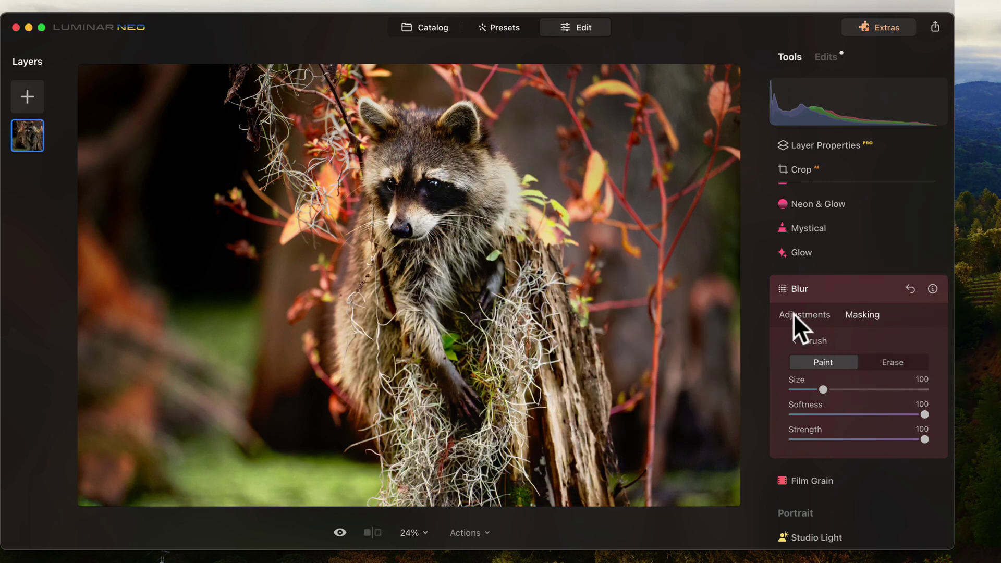
left_click(794, 314)
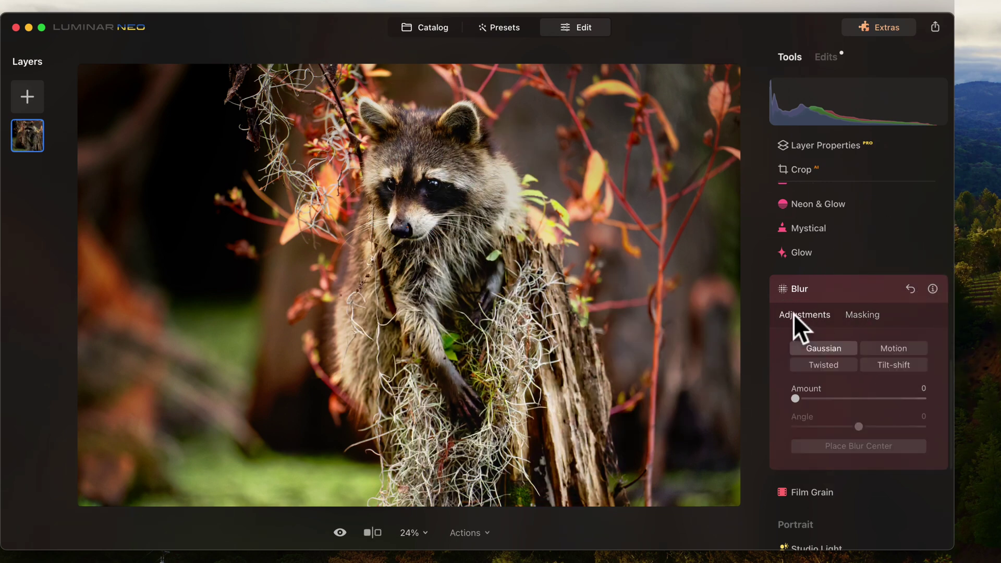
Step: Invert the Blur mask to cover the background and show its overlay
left_click(863, 315)
left_click(809, 339)
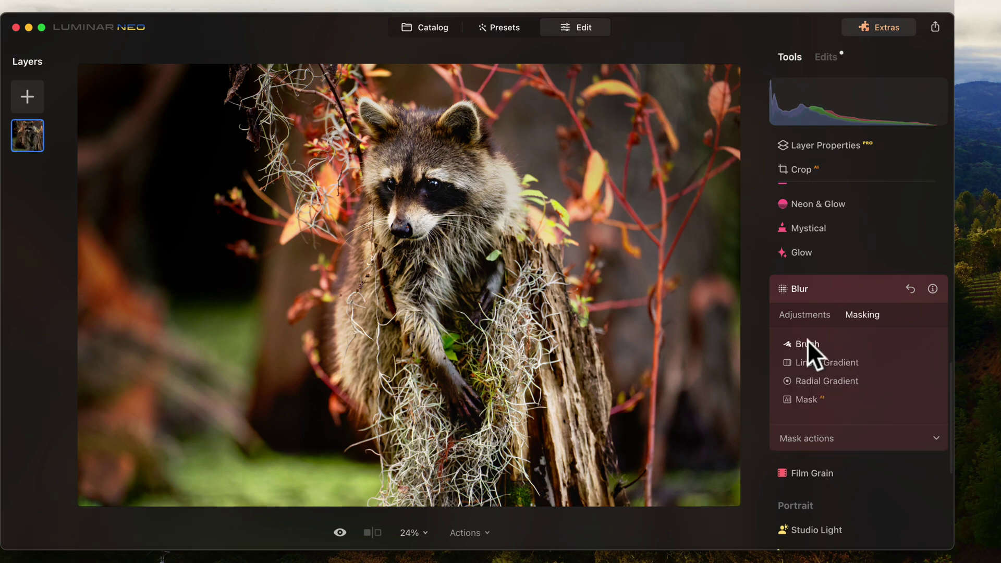
left_click(846, 437)
left_click(901, 463)
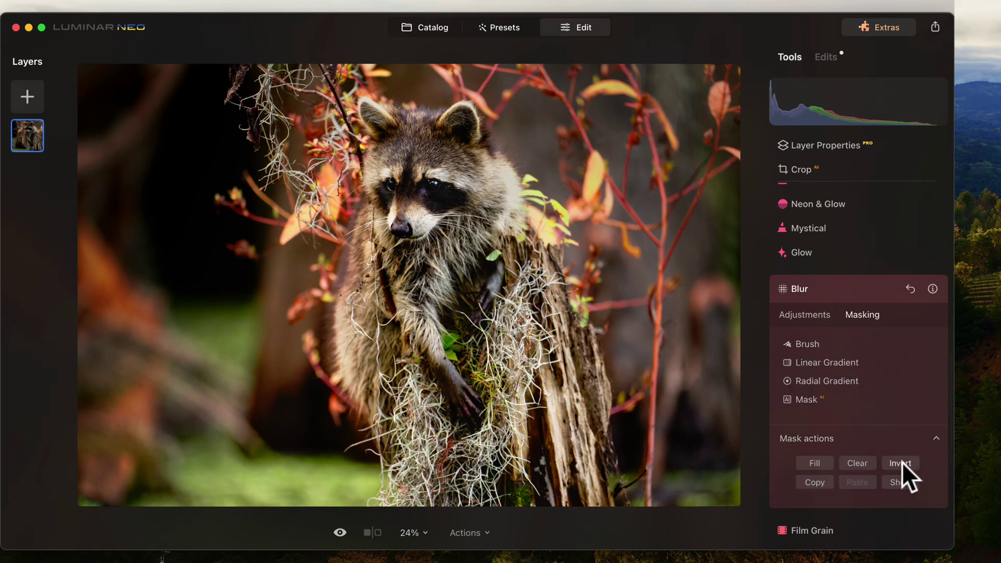
left_click(905, 481)
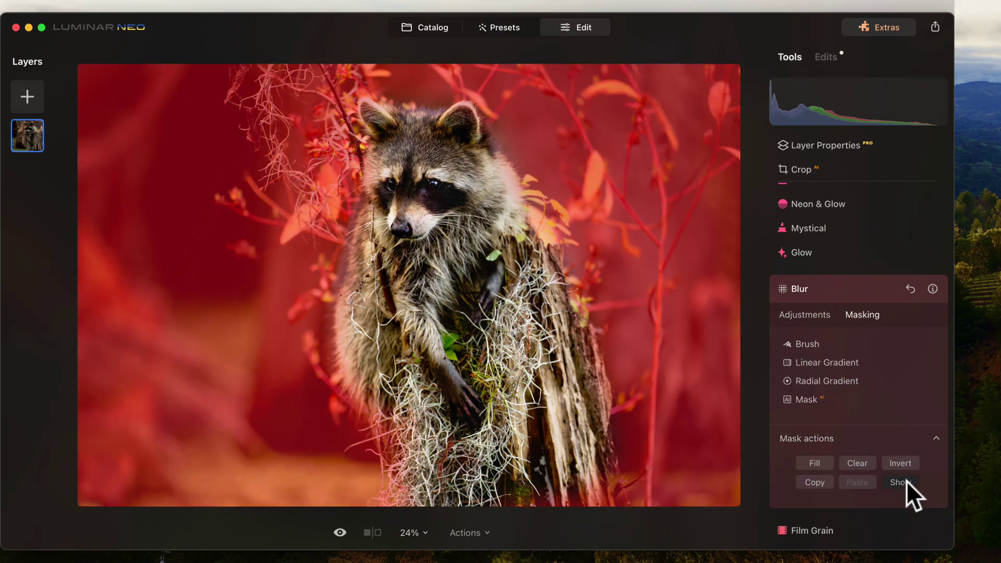
Step: Erase the Blur mask from the raccoon and stump using lower strength and softness 60
left_click(799, 343)
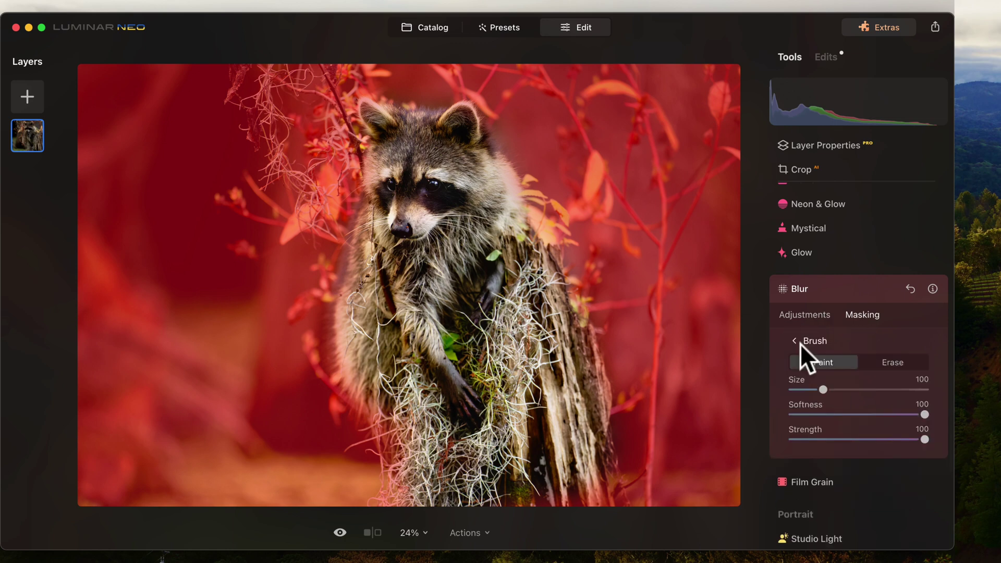
left_click(901, 362)
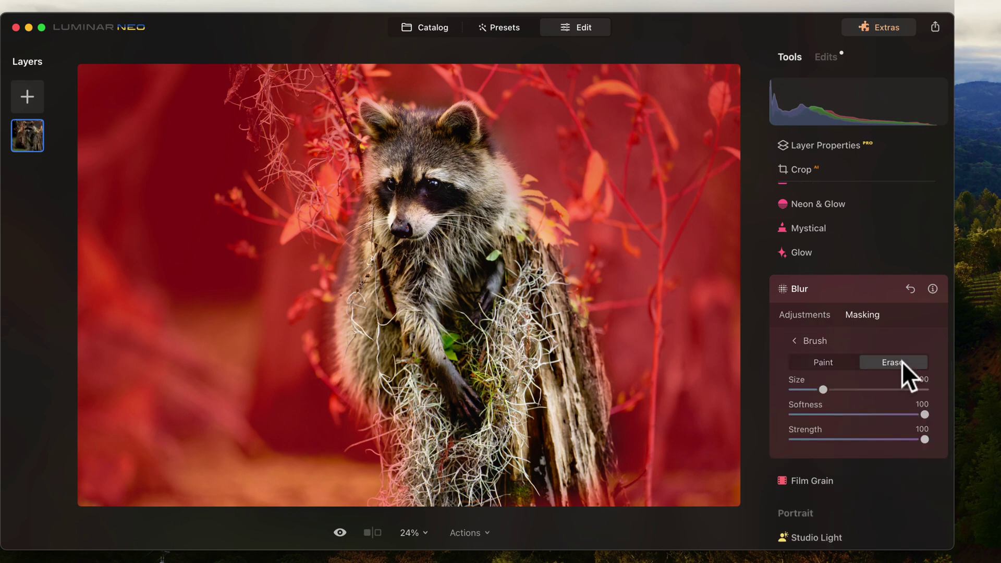
left_click_drag(924, 441, 864, 440)
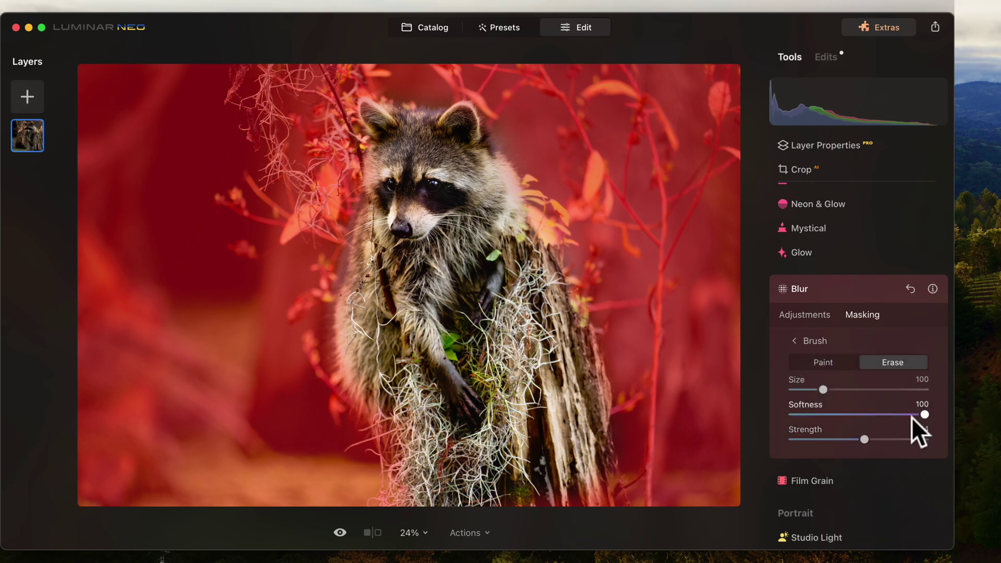
mouse_move(924, 414)
left_mouse_down()
mouse_move(871, 403)
mouse_move(871, 418)
mouse_move(809, 390)
left_mouse_up()
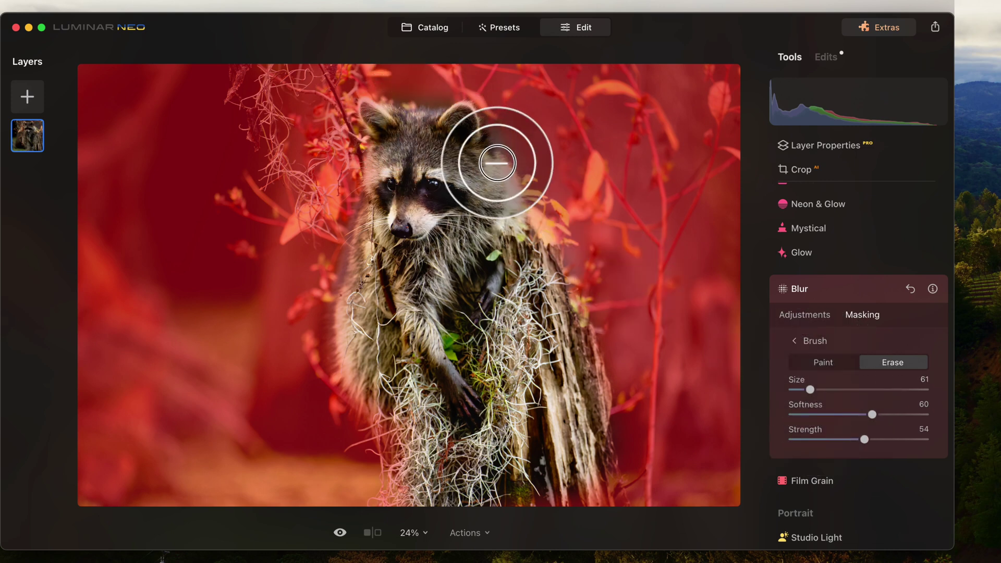
mouse_move(535, 235)
left_mouse_down()
mouse_move(603, 395)
mouse_move(616, 474)
mouse_move(580, 493)
mouse_move(503, 501)
mouse_move(592, 510)
mouse_move(427, 520)
mouse_move(405, 507)
mouse_move(382, 427)
mouse_move(401, 514)
mouse_move(343, 346)
mouse_move(375, 154)
mouse_move(368, 118)
mouse_move(469, 128)
left_mouse_up()
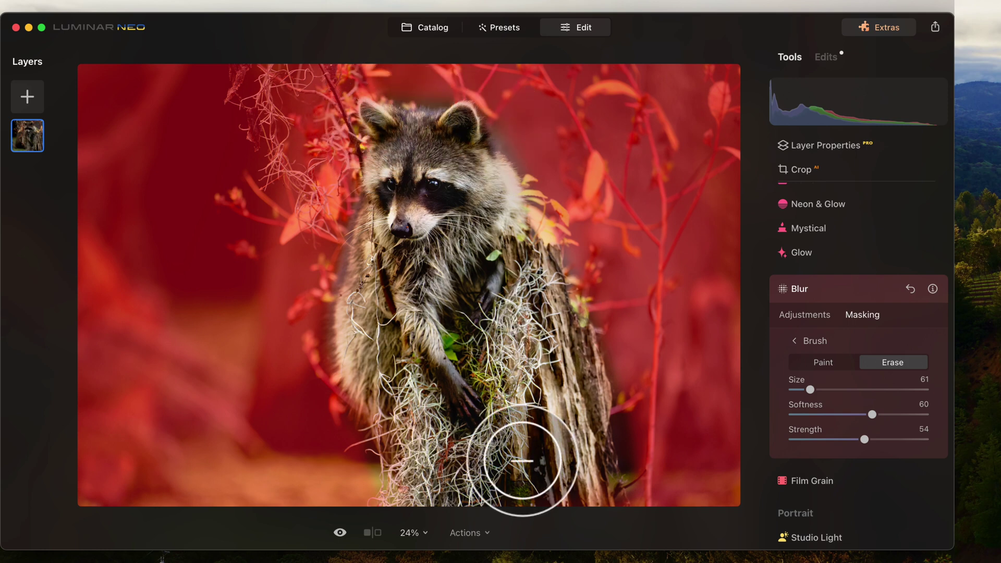
left_click(800, 315)
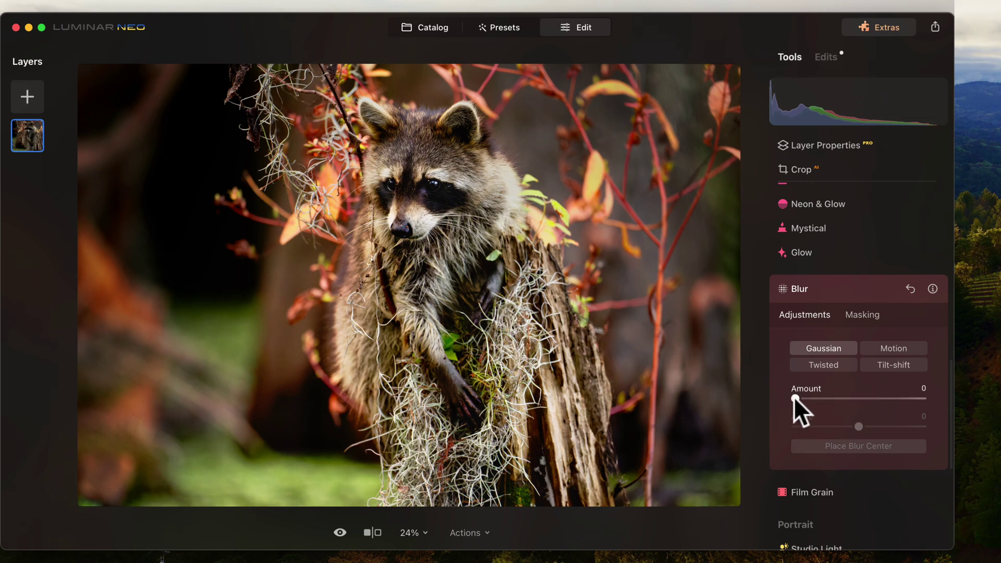
Step: Raise the Gaussian blur Amount to 43 and compare the photo without the blur
left_click_drag(794, 398, 850, 398)
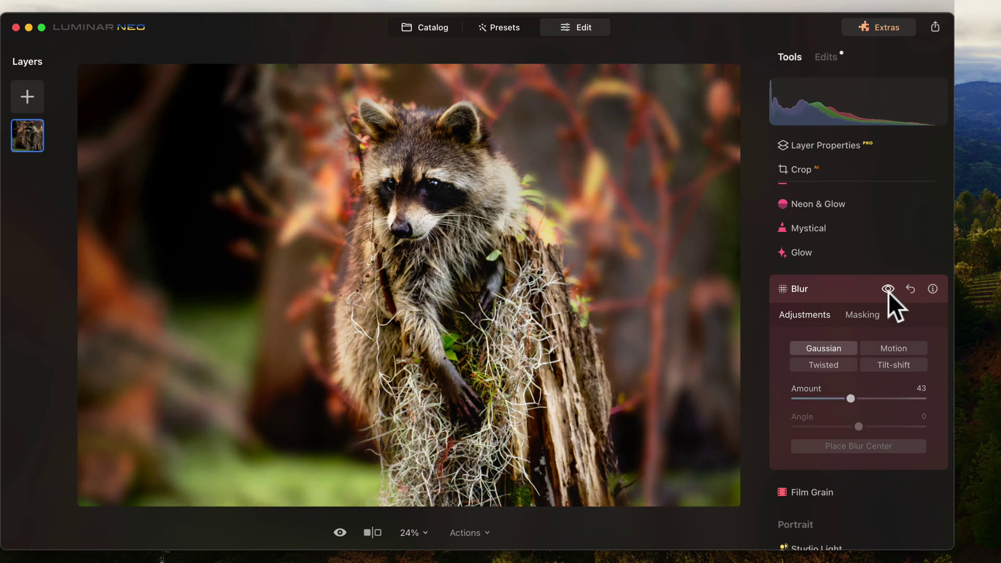
left_click(887, 289)
left_click(862, 314)
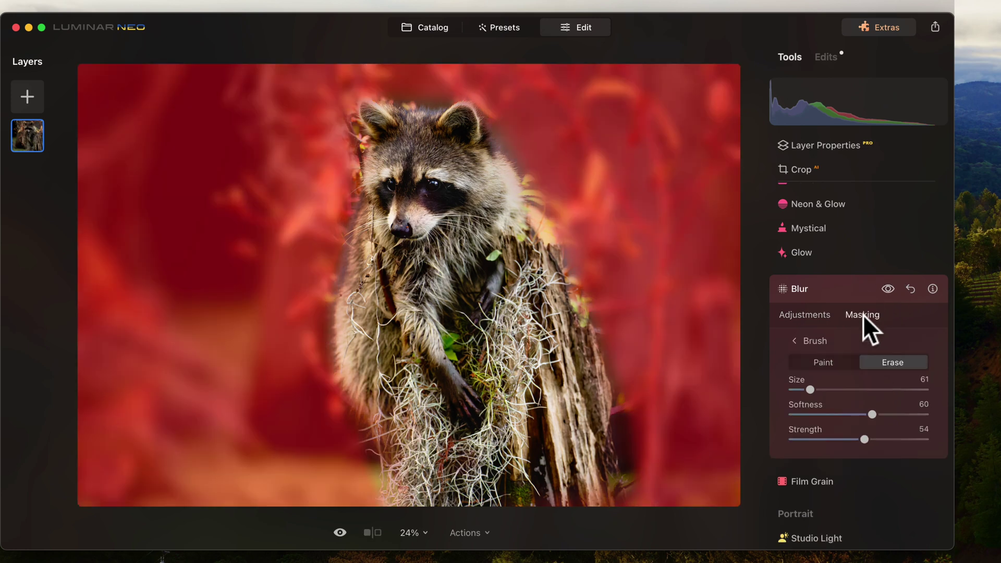
Step: Refine the blur mask with a size-37, softness-38 brush, erasing along the stump's base
left_click(824, 363)
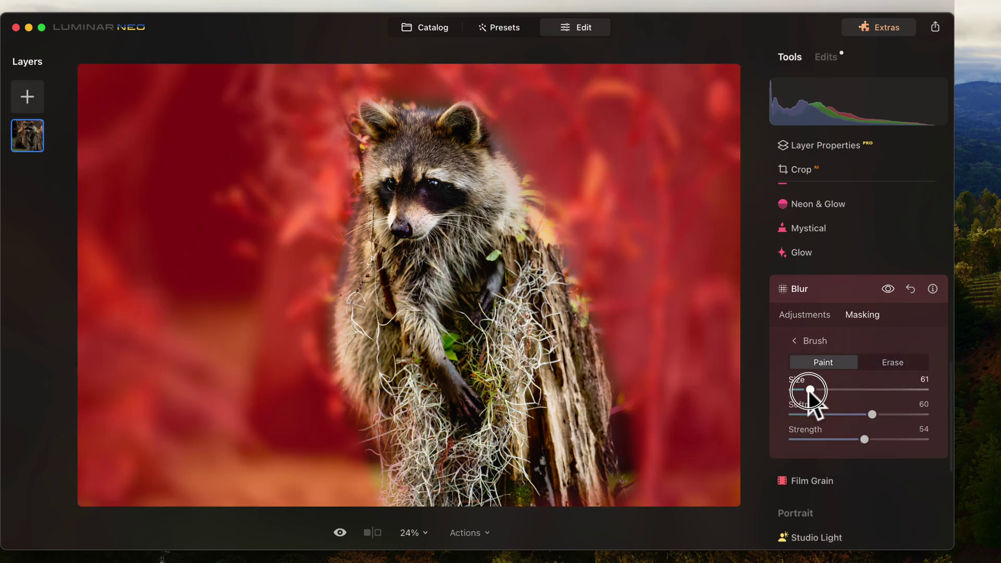
left_click_drag(807, 389, 797, 390)
left_click_drag(872, 414, 842, 414)
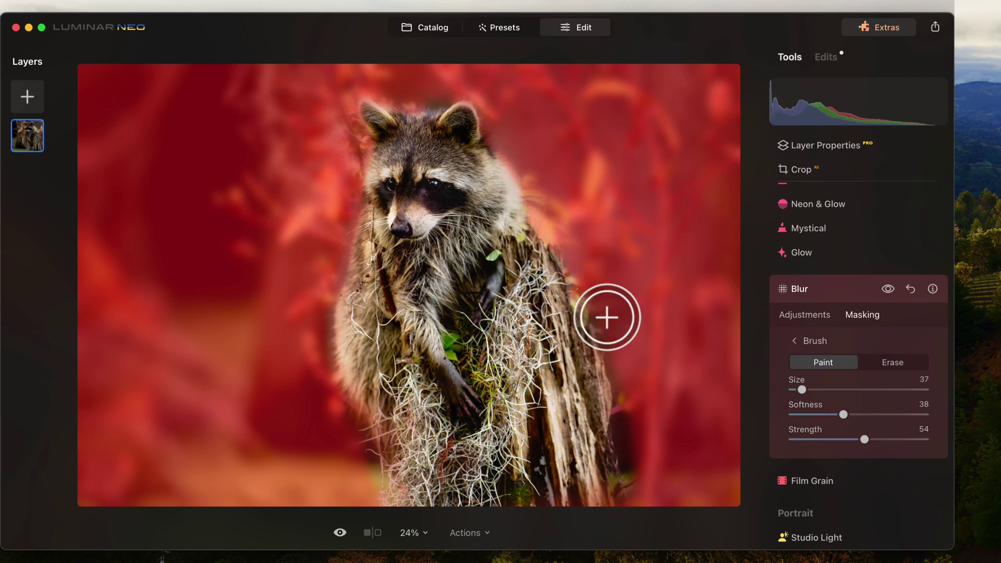
left_click(892, 361)
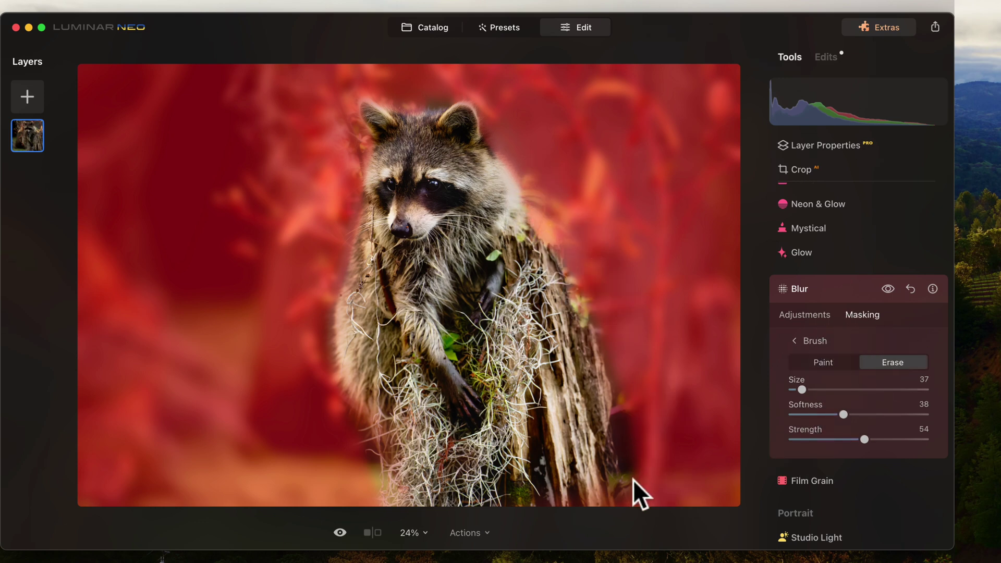
mouse_move(592, 488)
left_mouse_down()
mouse_move(484, 532)
mouse_move(545, 524)
mouse_move(559, 507)
mouse_move(534, 493)
mouse_move(586, 500)
left_mouse_up()
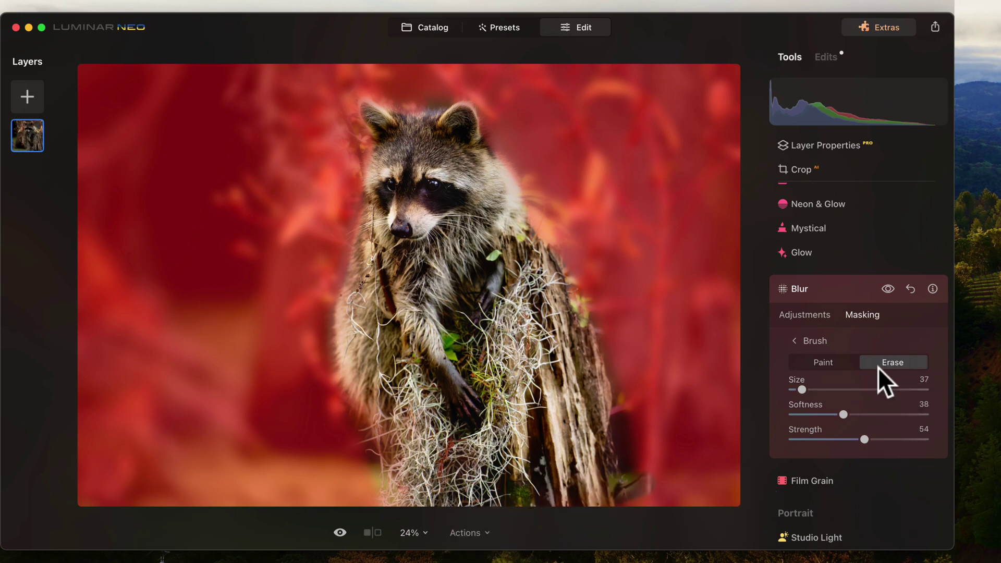
left_click(798, 315)
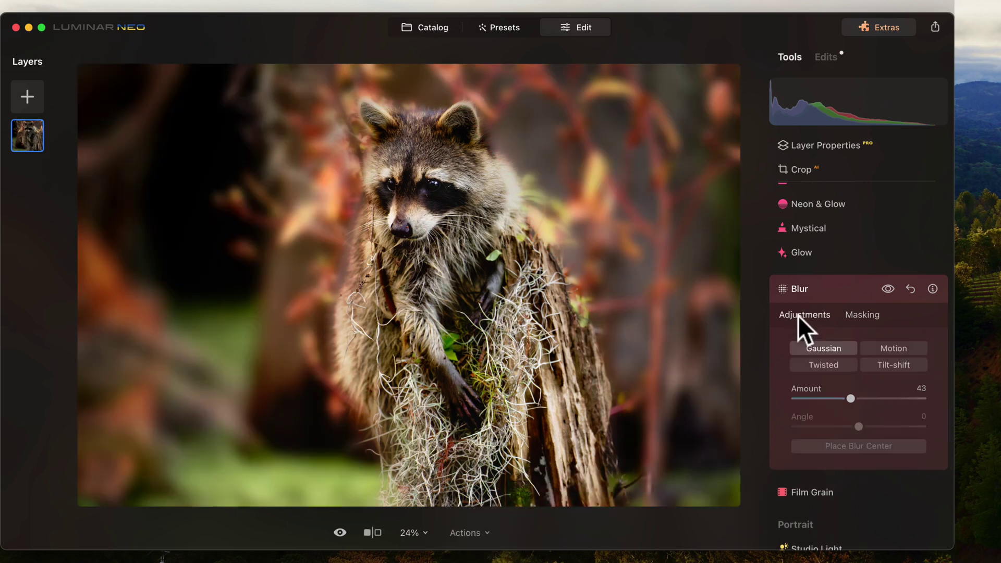
Step: Toggle the blur off and back on, then lower the Gaussian blur Amount to 24
left_click(889, 290)
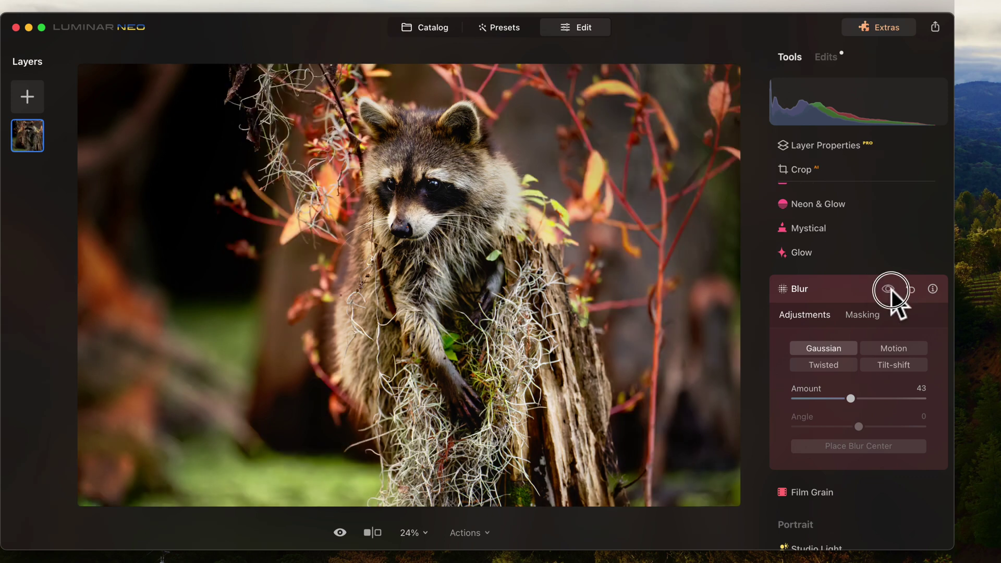
left_click(889, 289)
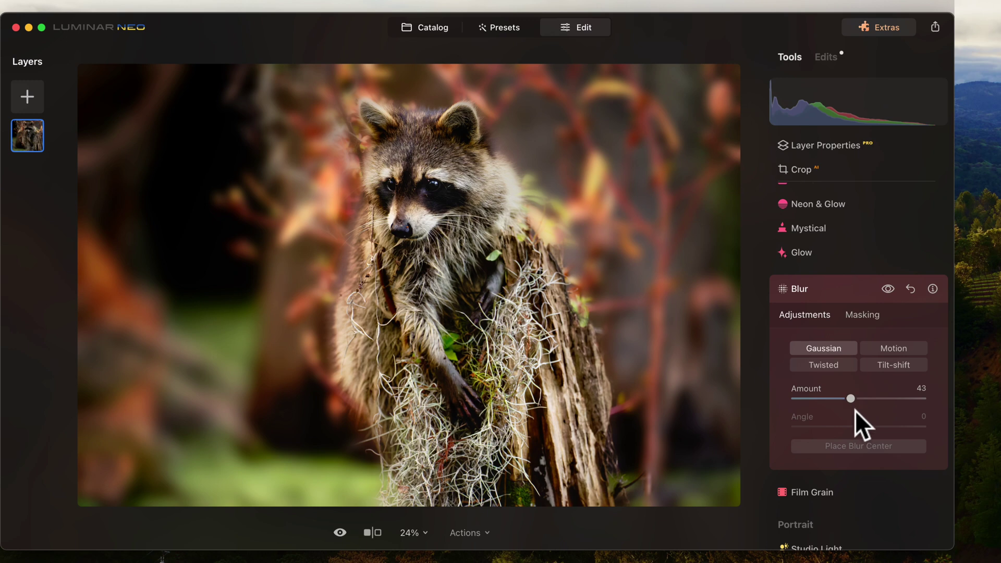
left_click_drag(849, 398, 826, 399)
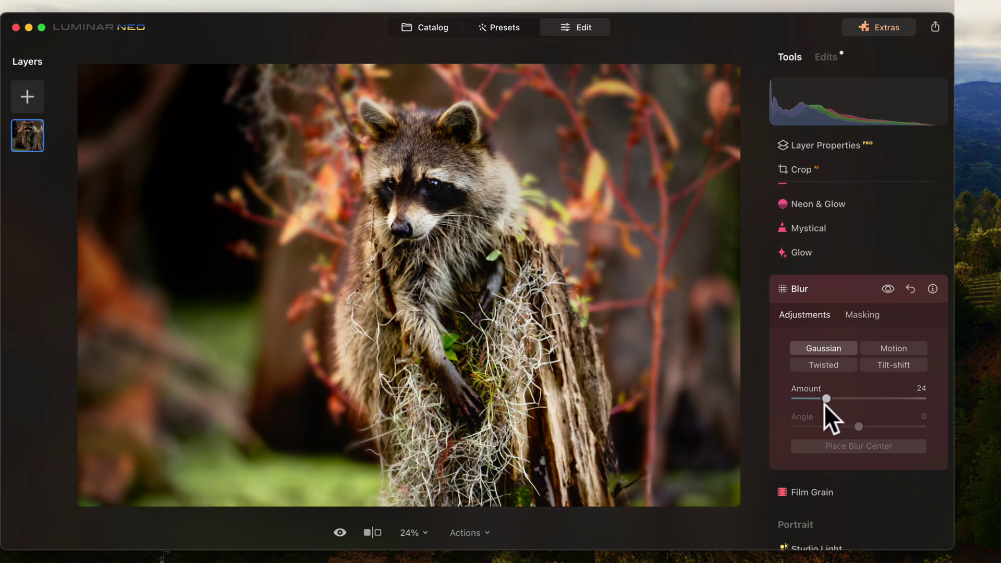